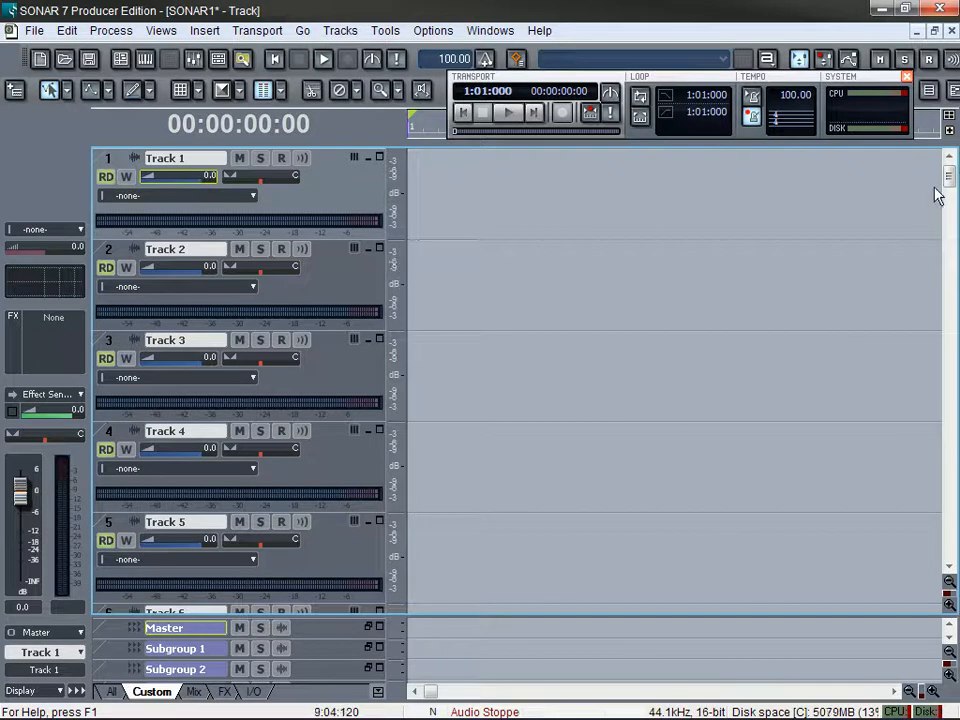
pyautogui.moveTo(945, 172)
pyautogui.mouseDown()
pyautogui.moveTo(947, 204)
pyautogui.moveTo(947, 175)
pyautogui.mouseUp()
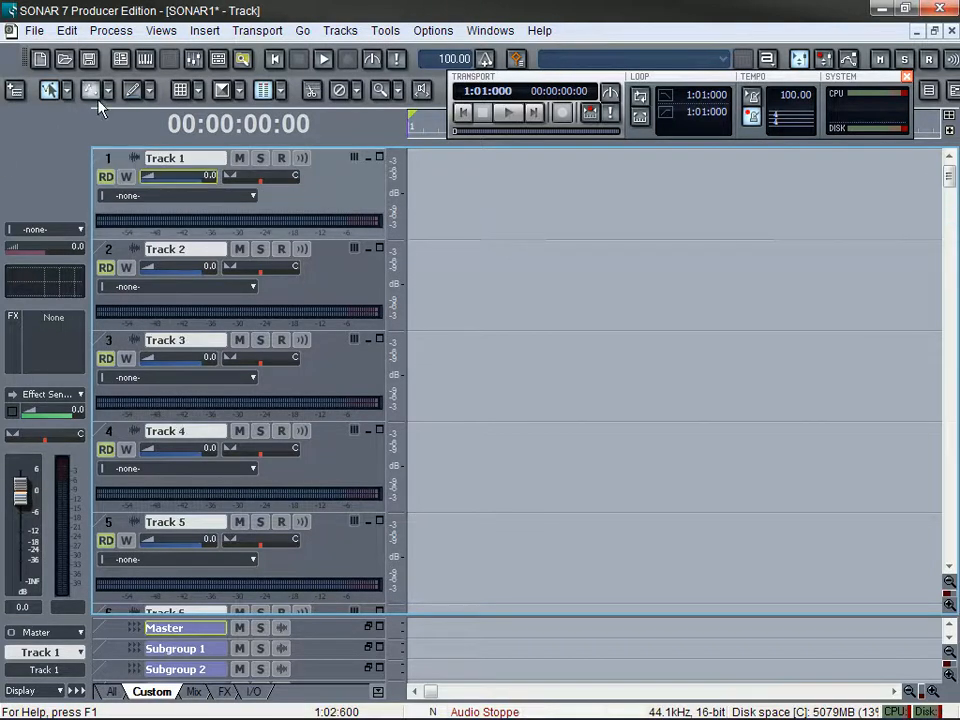
pyautogui.click(40, 58)
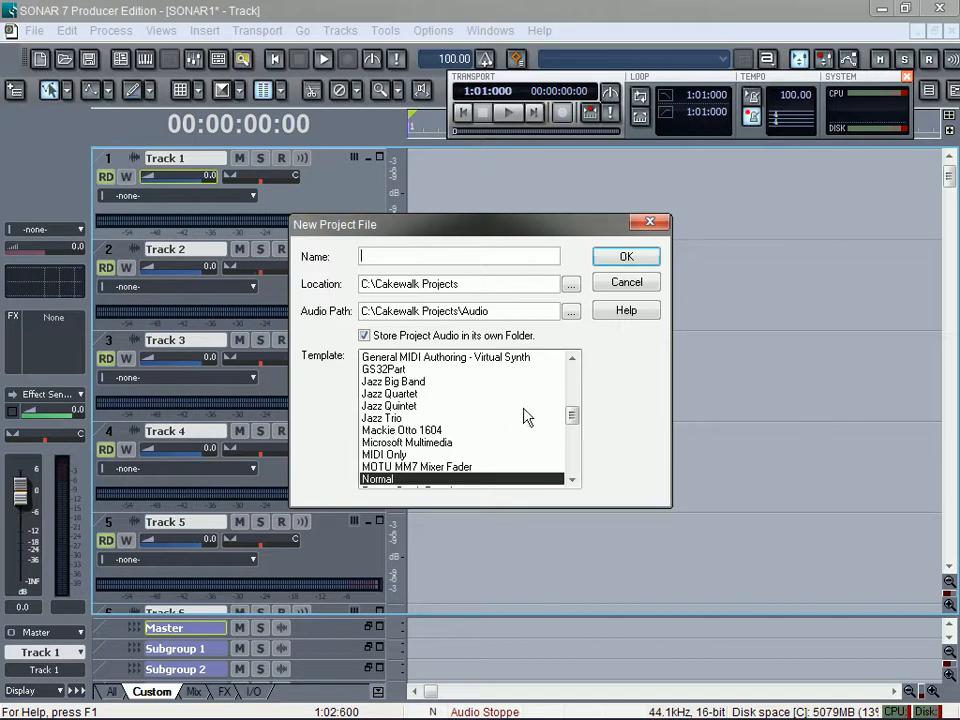
pyautogui.moveTo(572, 414); pyautogui.dragTo(572, 377)
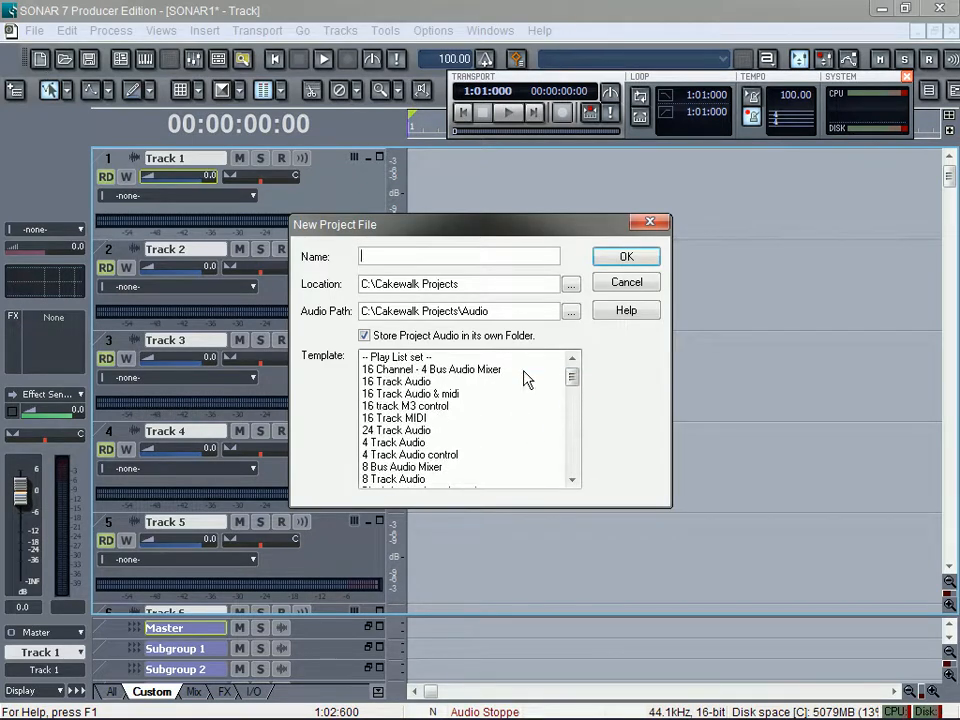
pyautogui.click(421, 382)
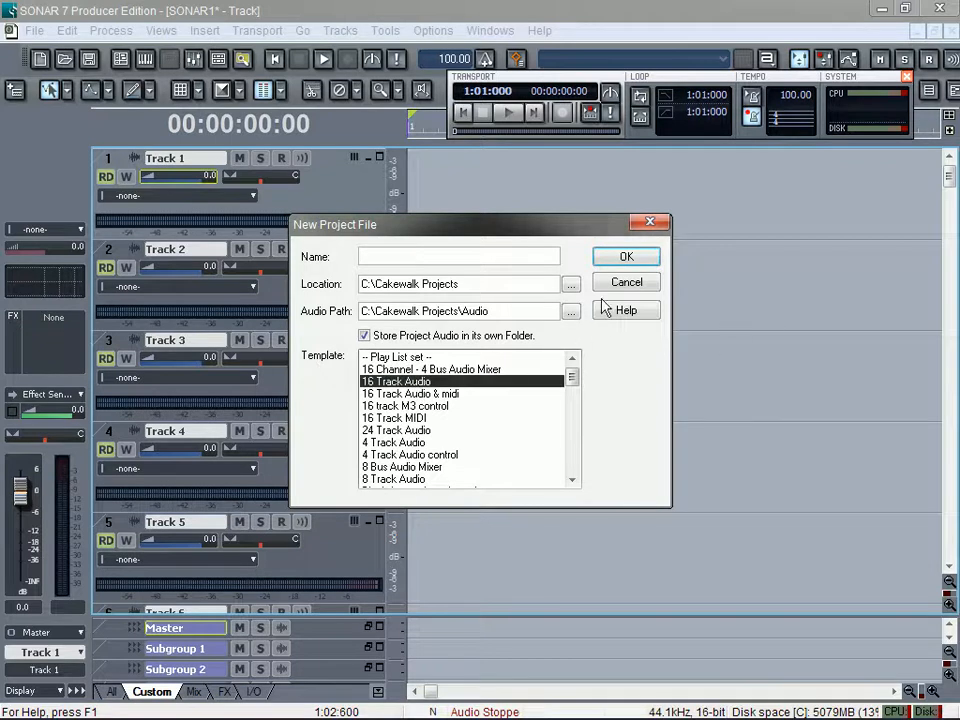
pyautogui.click(627, 282)
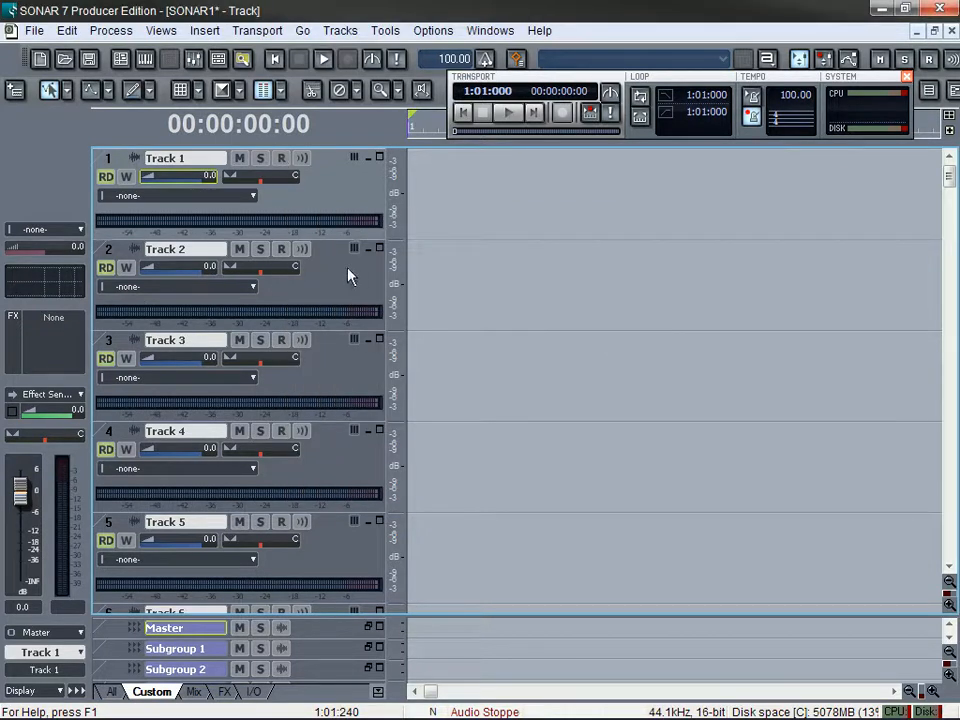
# Assign track 1's volume to MIDI controller 21 on channel 1 using the Remote Control Learn function.
pyautogui.rightClick(190, 184)
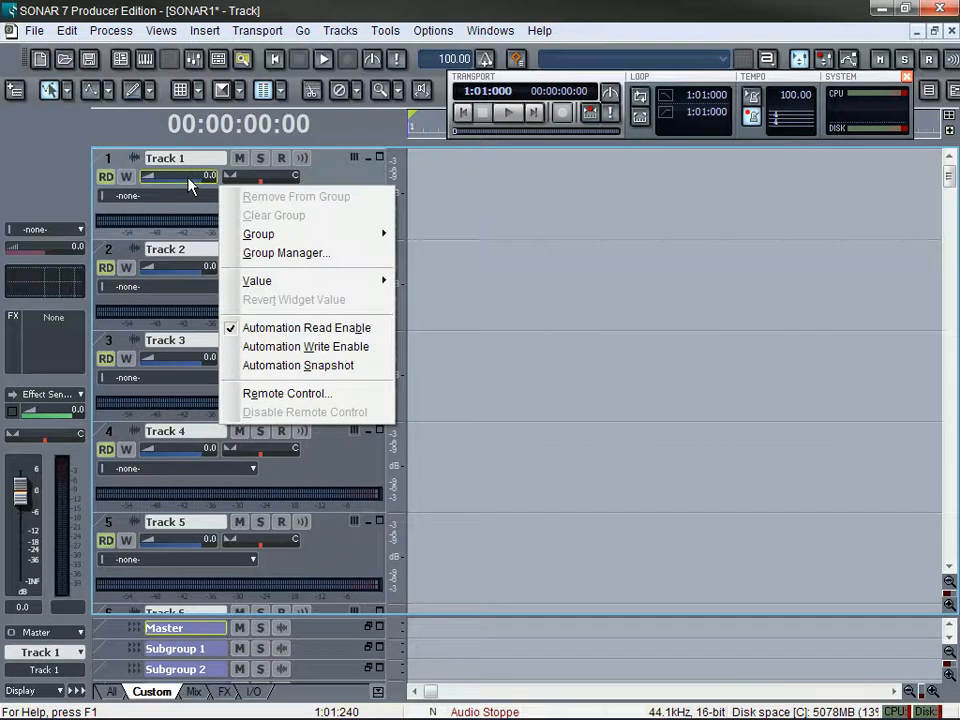
pyautogui.click(306, 402)
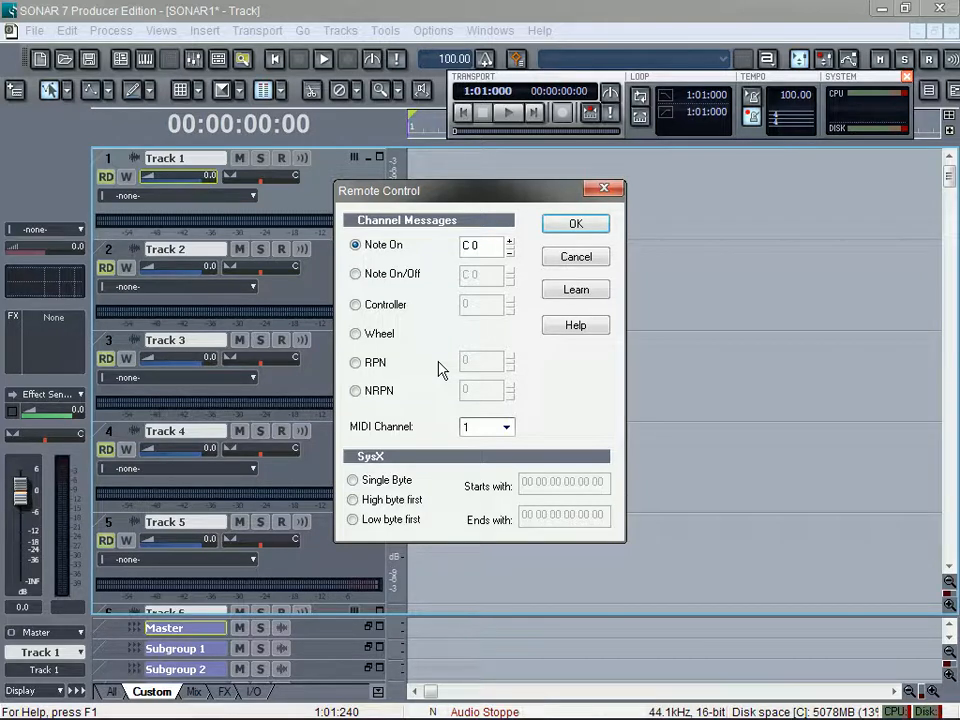
pyautogui.click(567, 292)
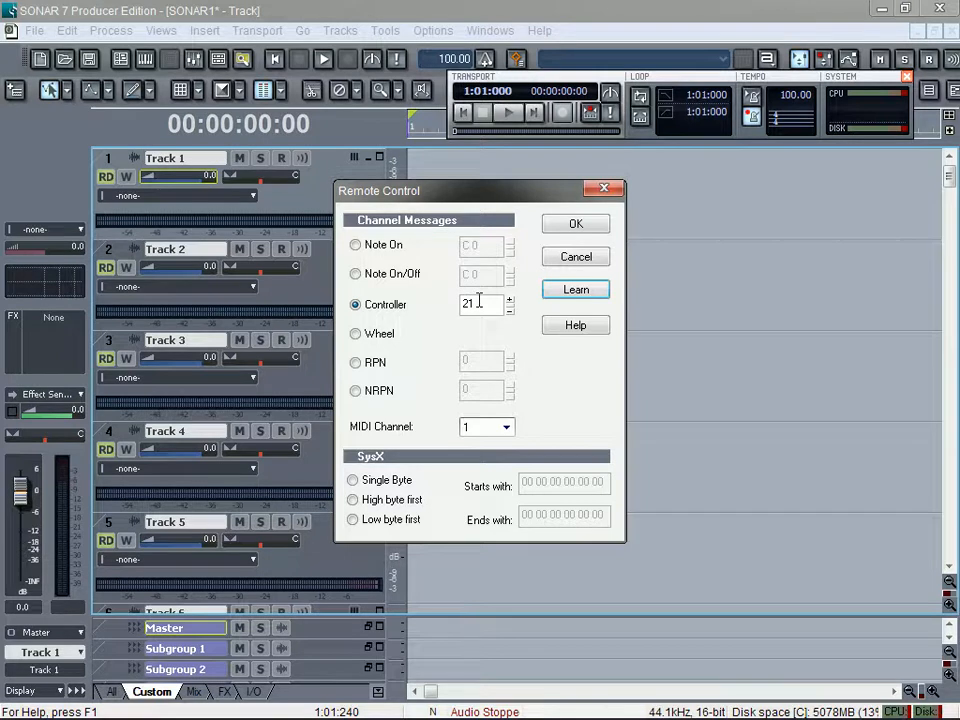
pyautogui.click(590, 222)
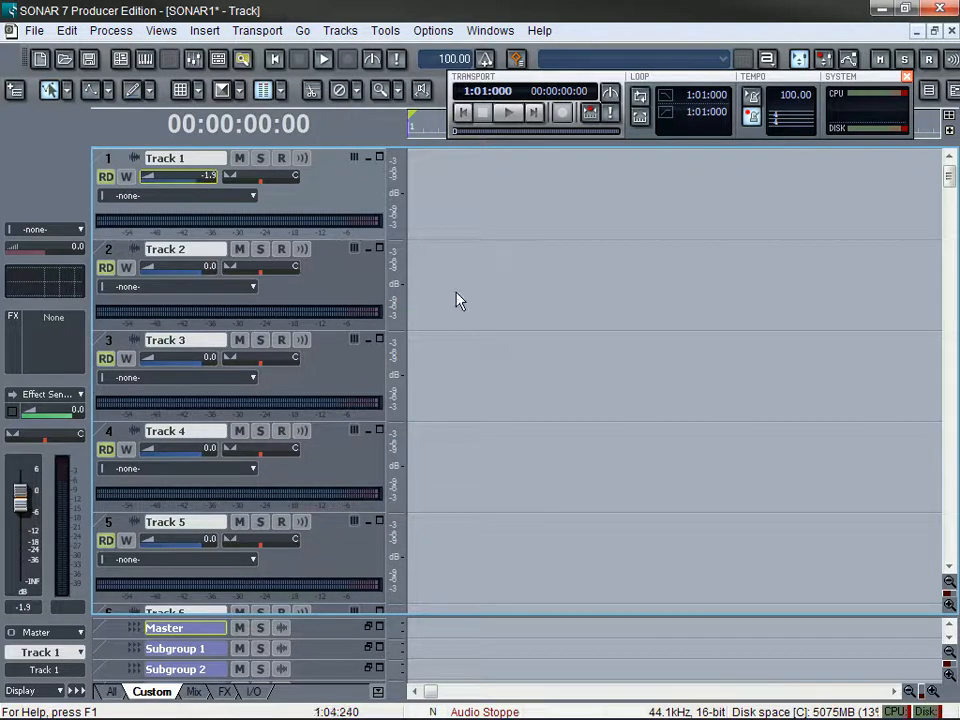
# Open the Console view and use Remote Control Learn to assign track 2's volume fader to its hardware controller on MIDI channel 2.
pyautogui.click(196, 62)
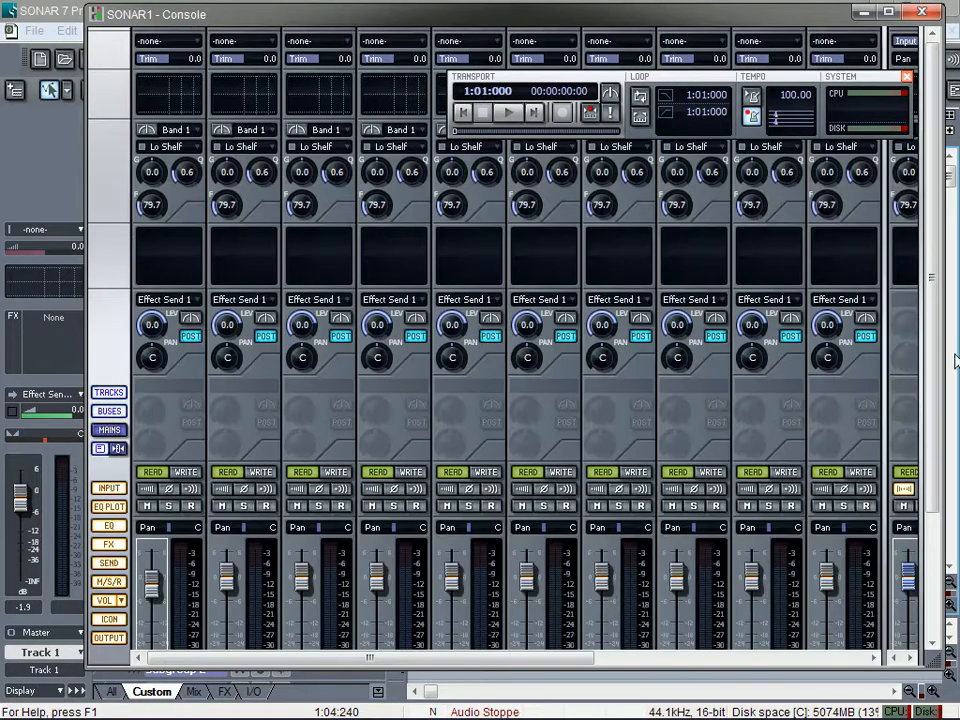
pyautogui.moveTo(933, 360); pyautogui.dragTo(938, 447)
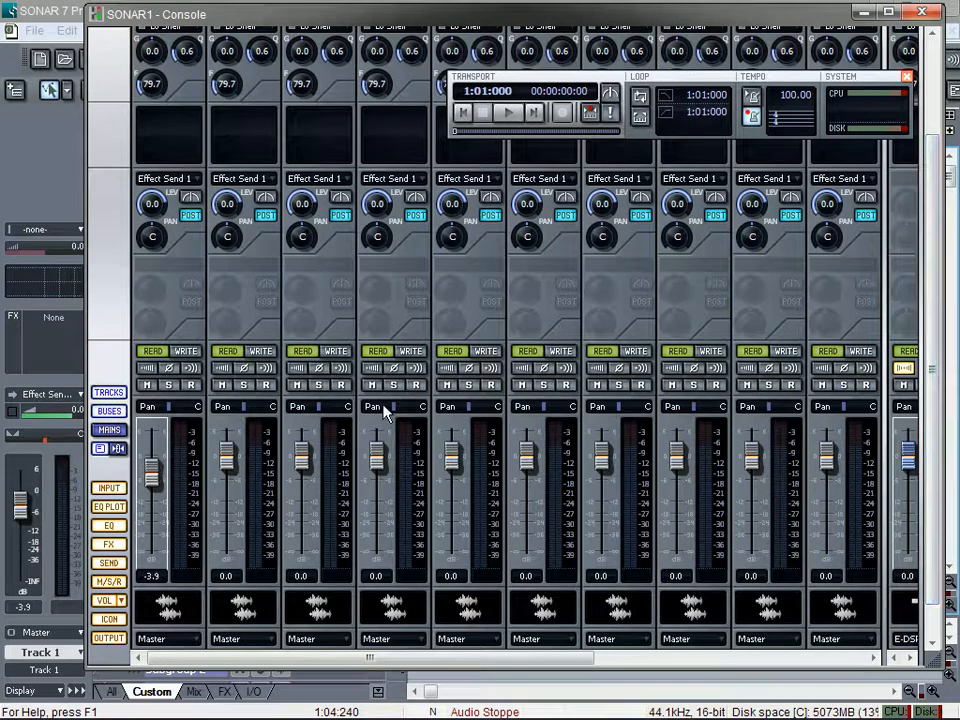
pyautogui.rightClick(228, 468)
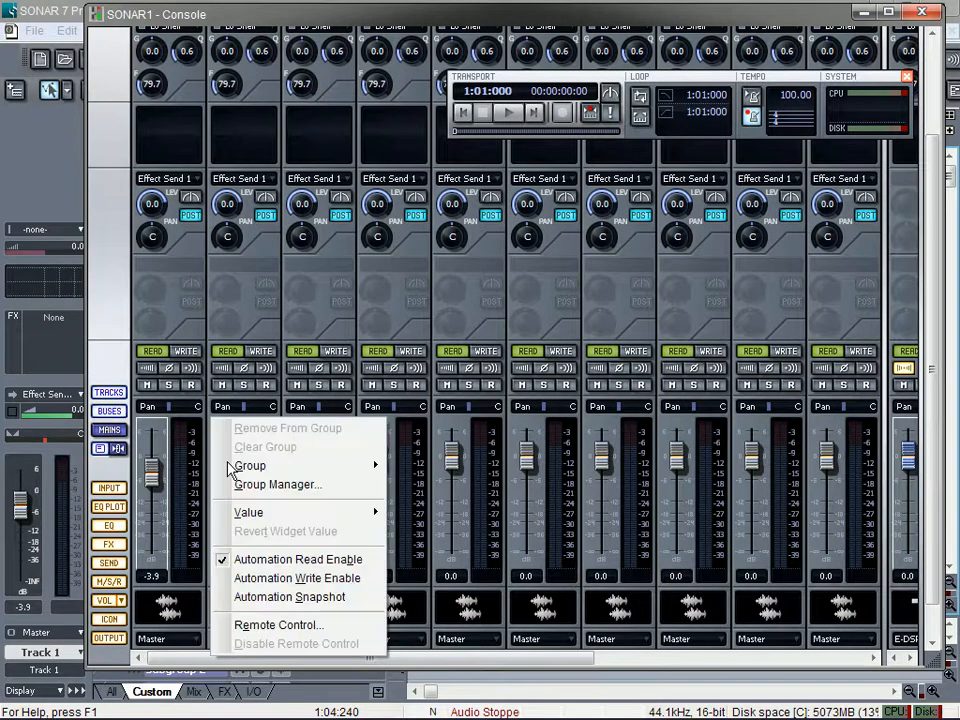
pyautogui.moveTo(236, 465)
pyautogui.press('Escape')
pyautogui.press('Escape')
pyautogui.rightClick(226, 467)
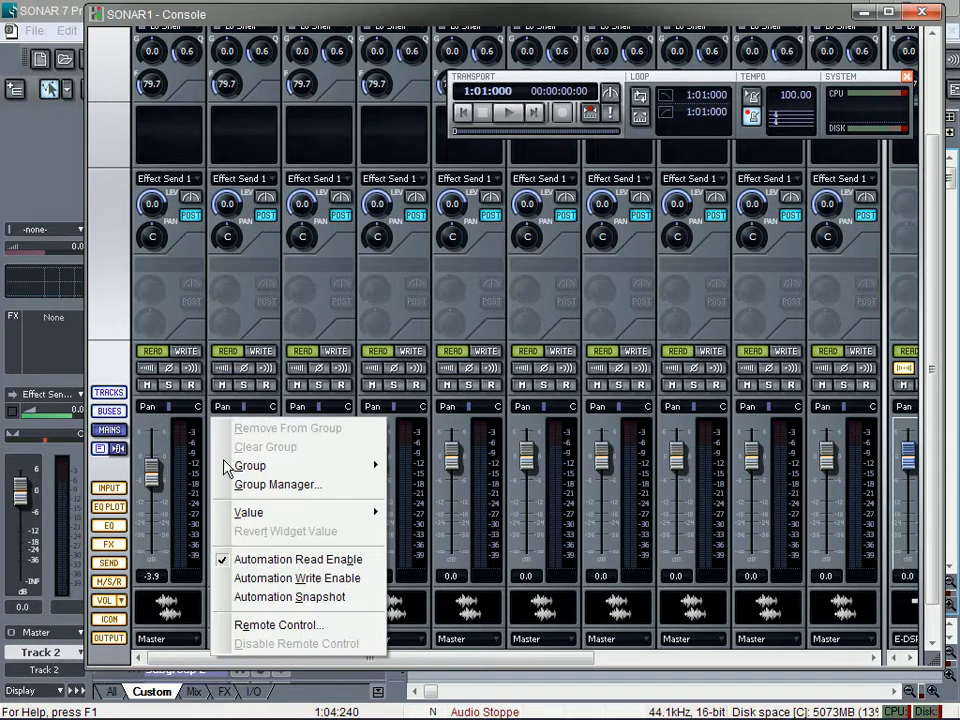
pyautogui.click(298, 624)
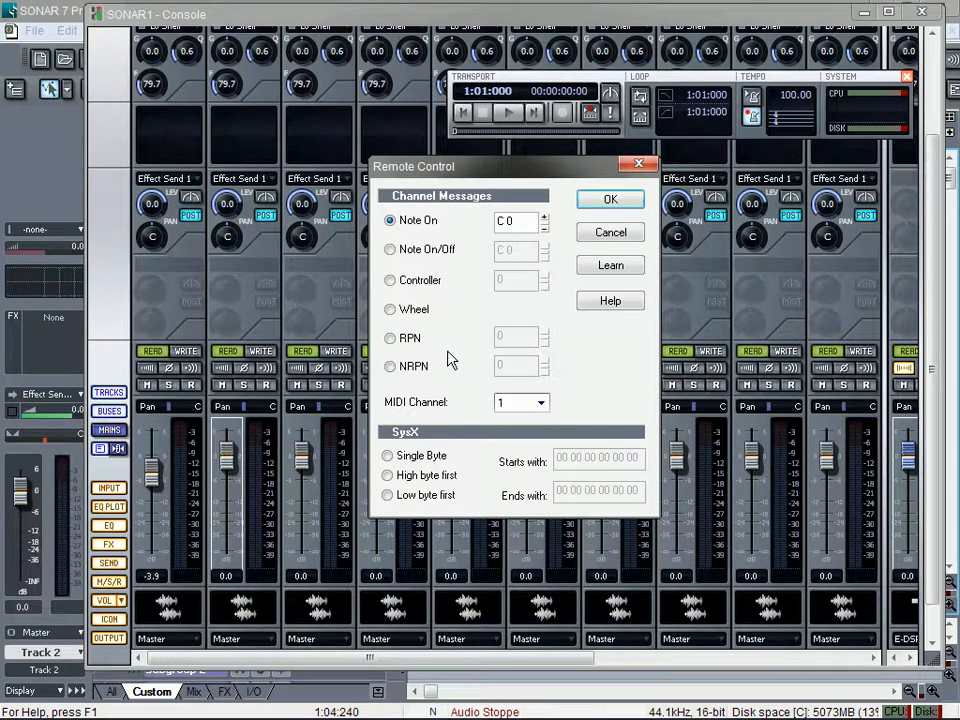
pyautogui.click(604, 268)
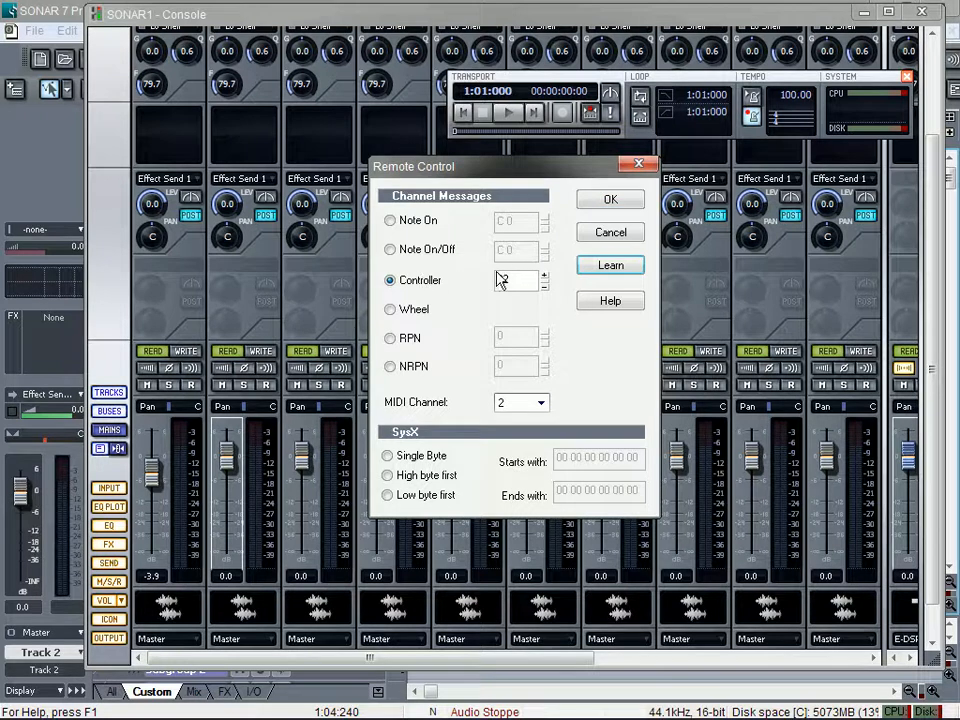
pyautogui.click(611, 200)
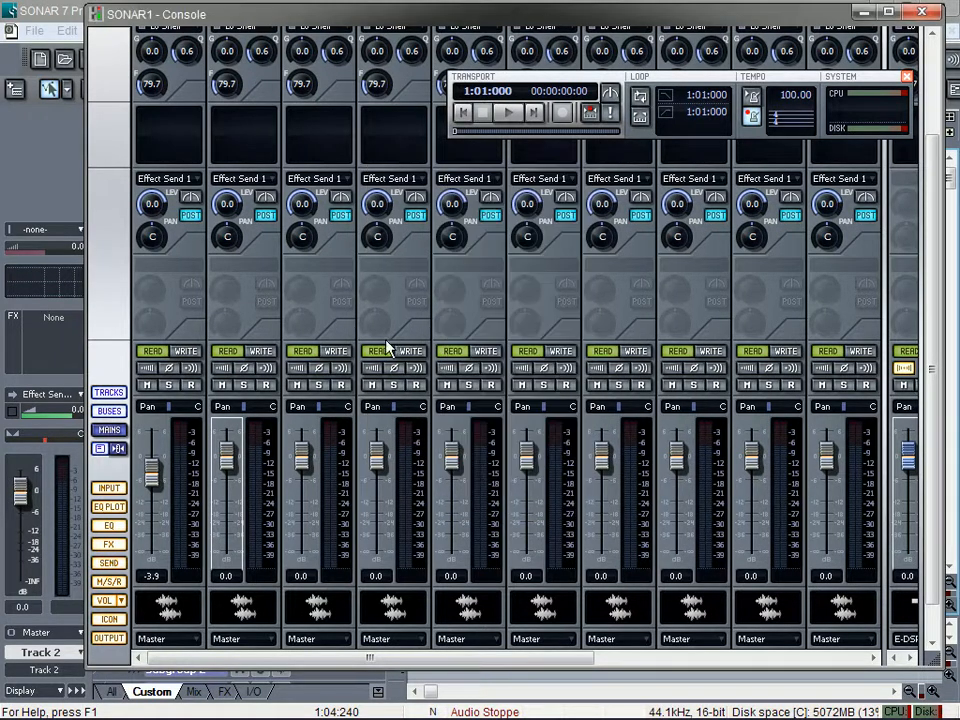
# Assign track 3's volume fader to MIDI controller 23 on channel 3 with Remote Control Learn.
pyautogui.rightClick(309, 455)
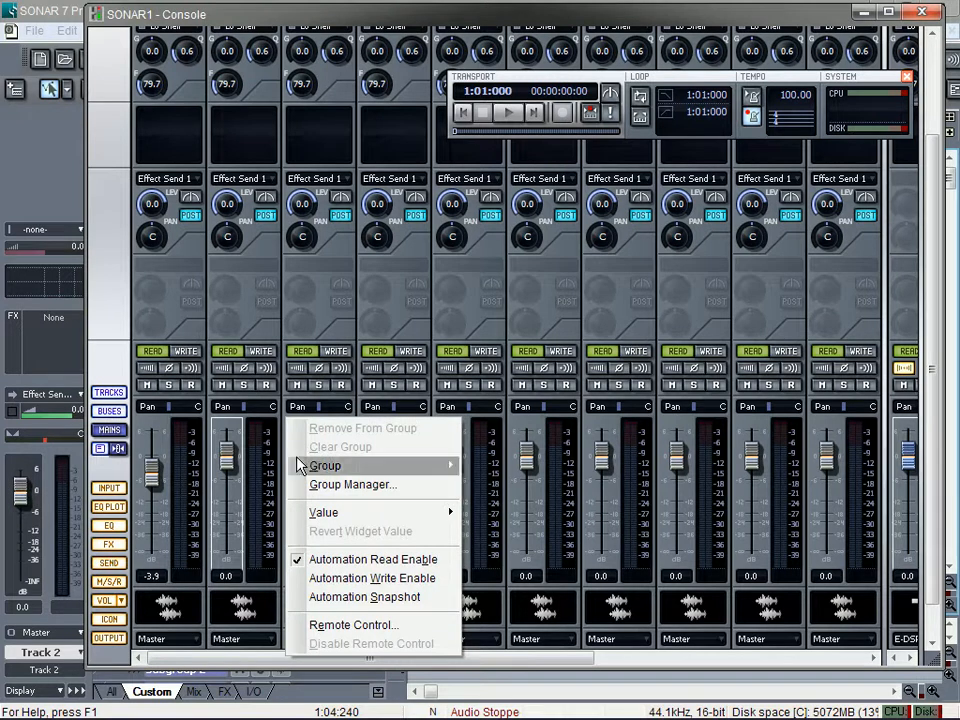
pyautogui.click(370, 628)
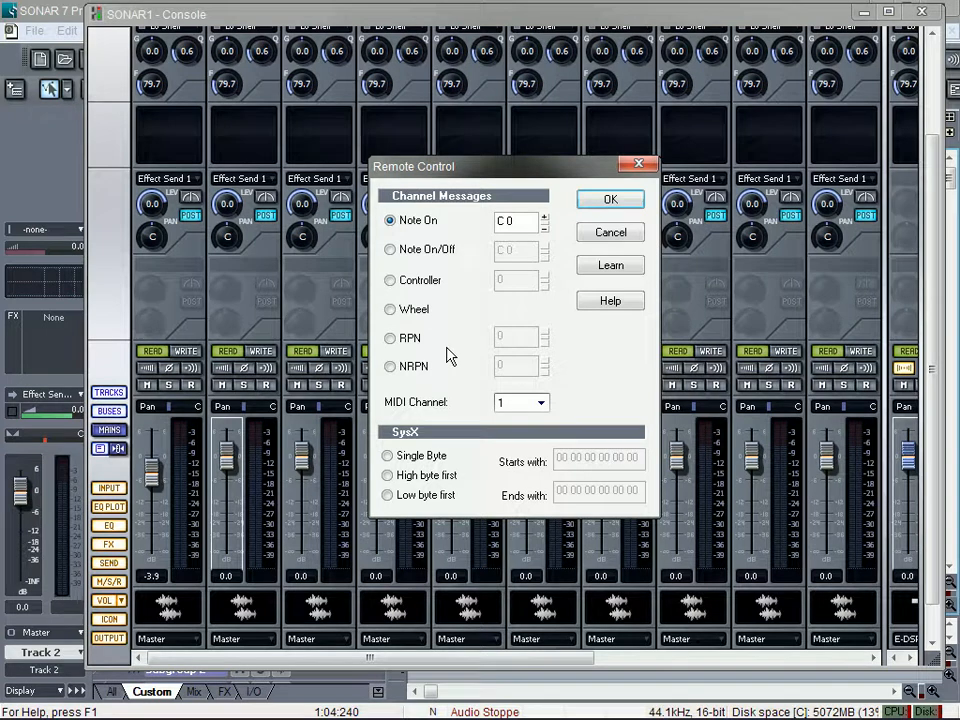
pyautogui.click(588, 266)
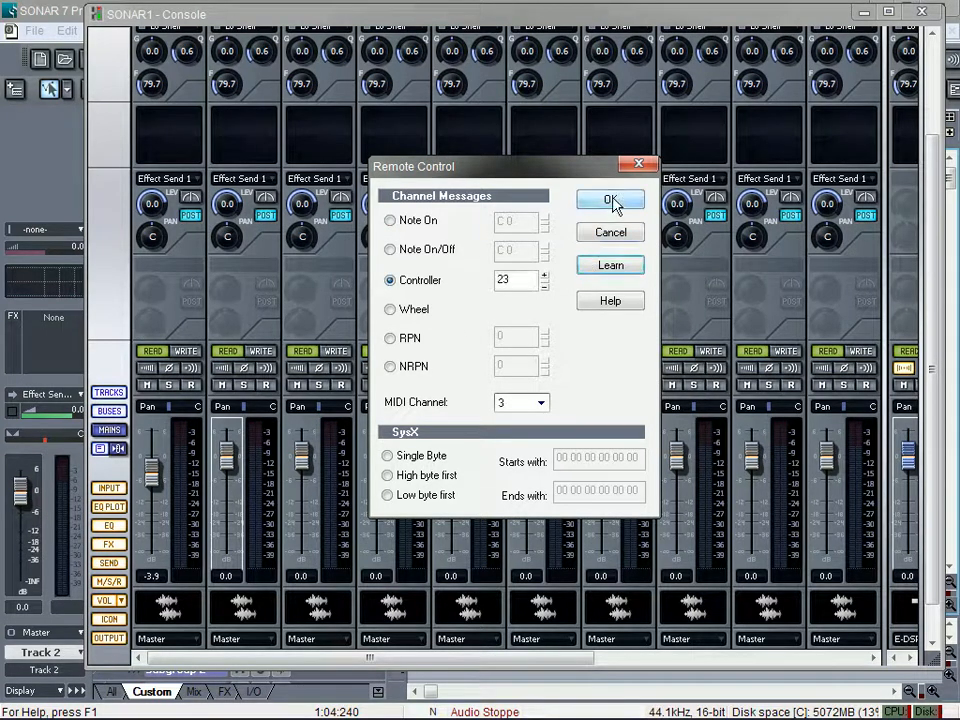
pyautogui.click(611, 199)
# Assign track 4's volume fader to MIDI controller 24 on channel 4 with Remote Control Learn.
pyautogui.rightClick(376, 470)
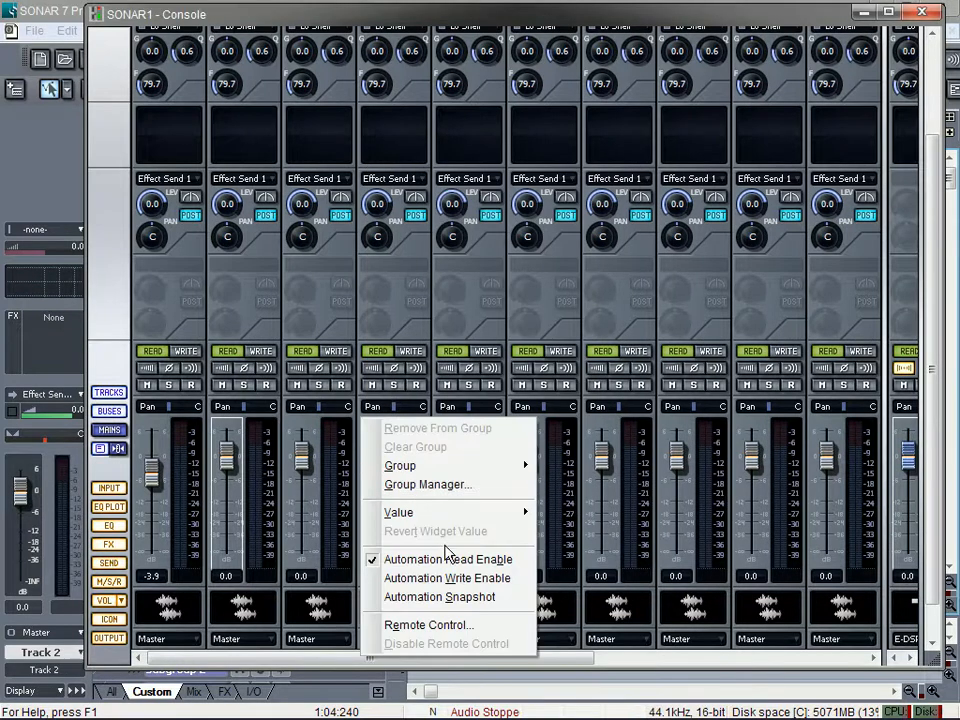
pyautogui.click(481, 626)
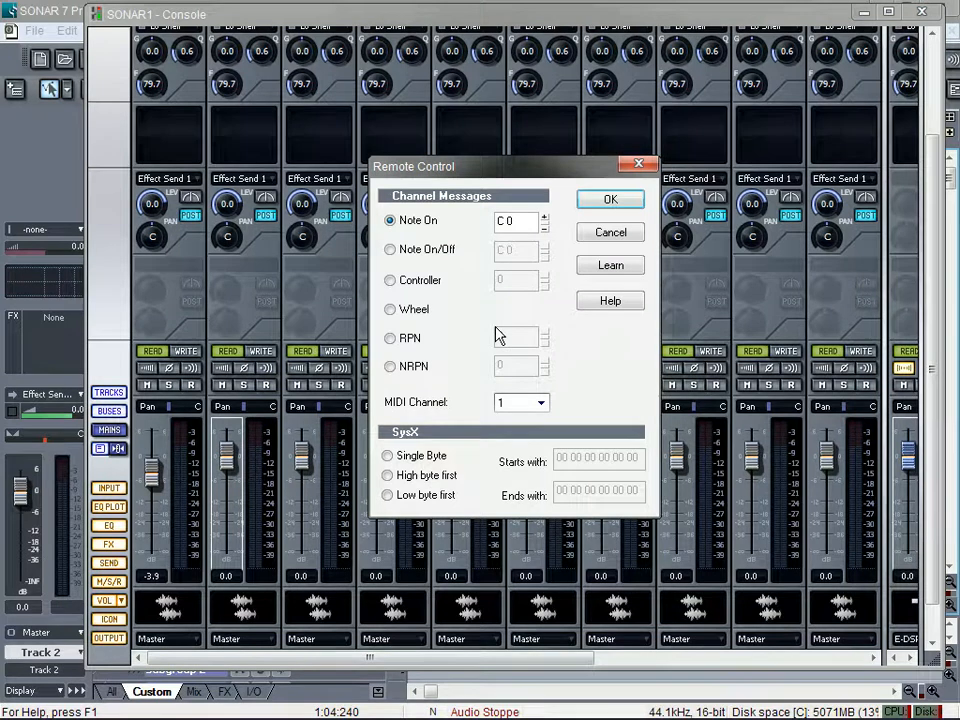
pyautogui.click(614, 270)
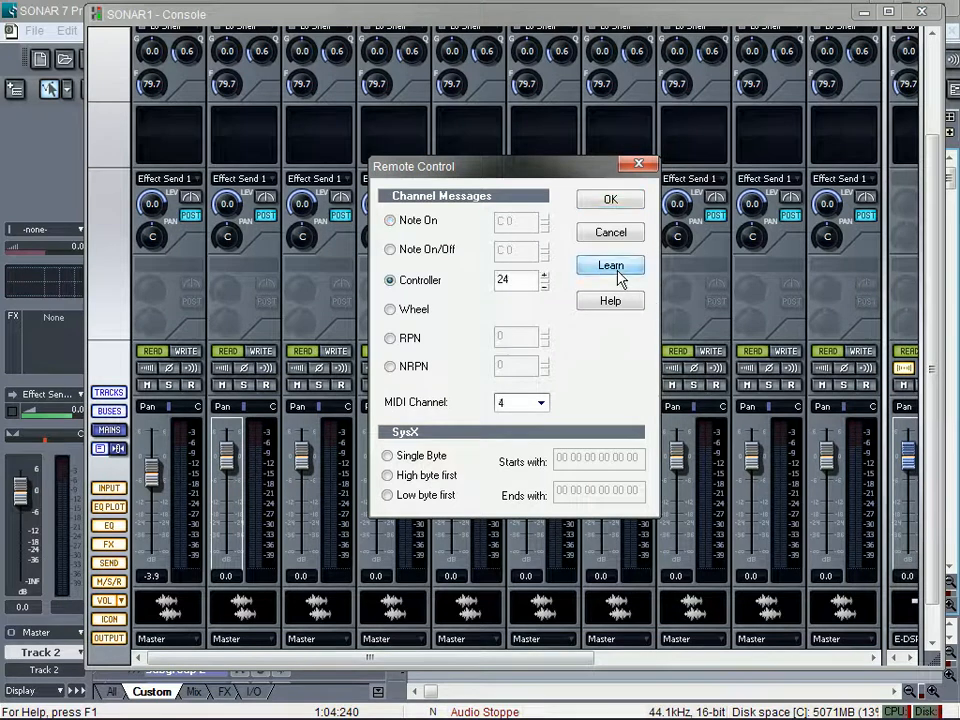
pyautogui.click(602, 198)
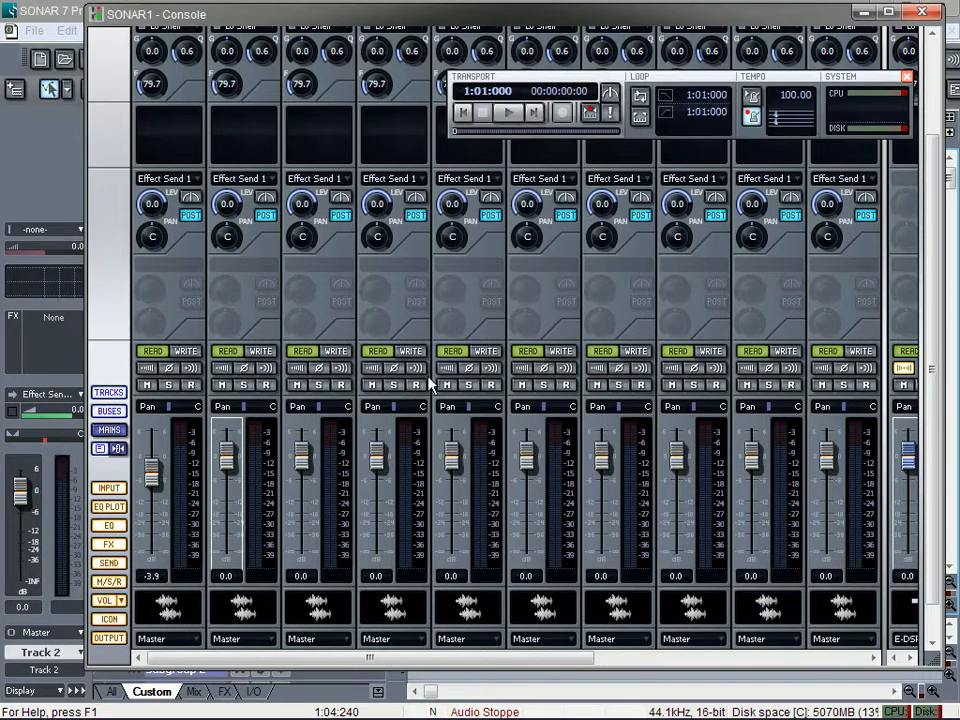
# Assign track 5's volume fader to MIDI controller 25 on channel 5 with Remote Control Learn.
pyautogui.rightClick(458, 472)
pyautogui.click(528, 625)
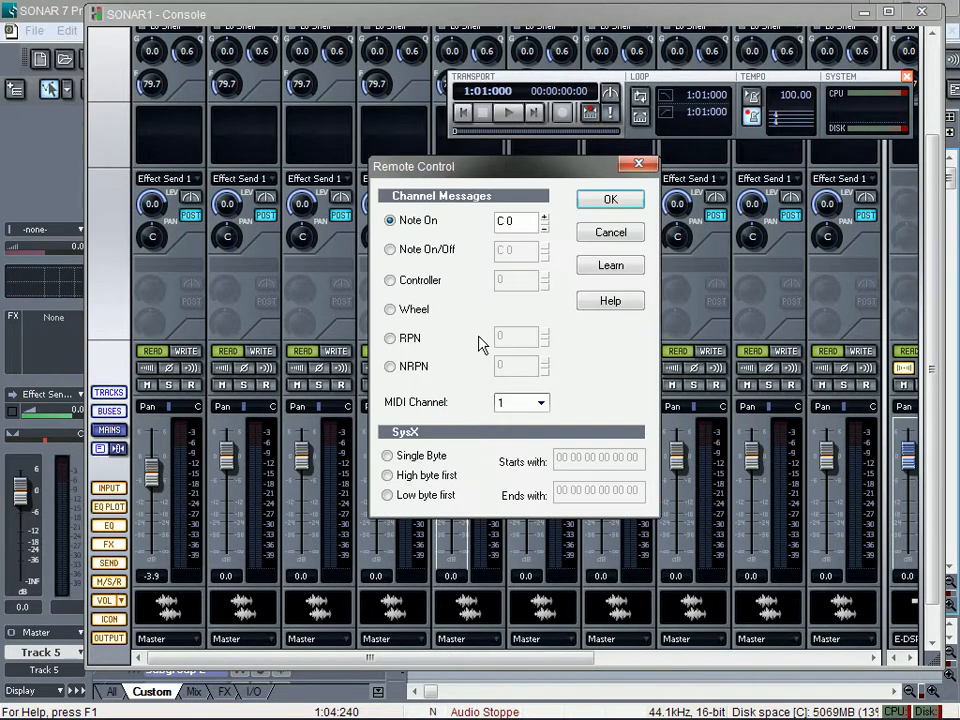
pyautogui.click(585, 268)
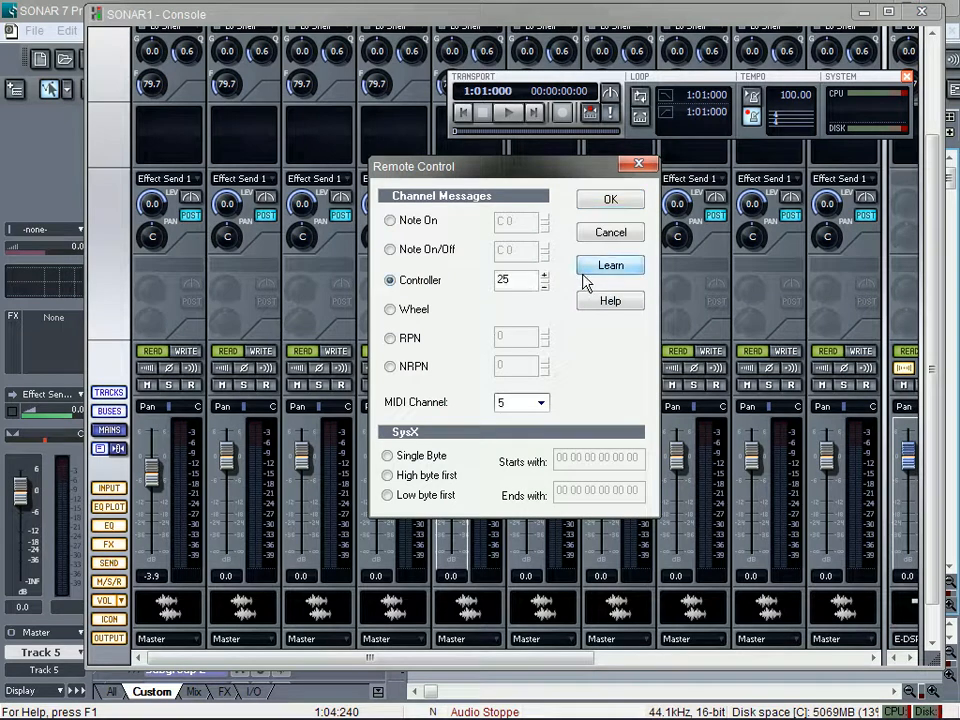
pyautogui.click(610, 201)
pyautogui.rightClick(514, 421)
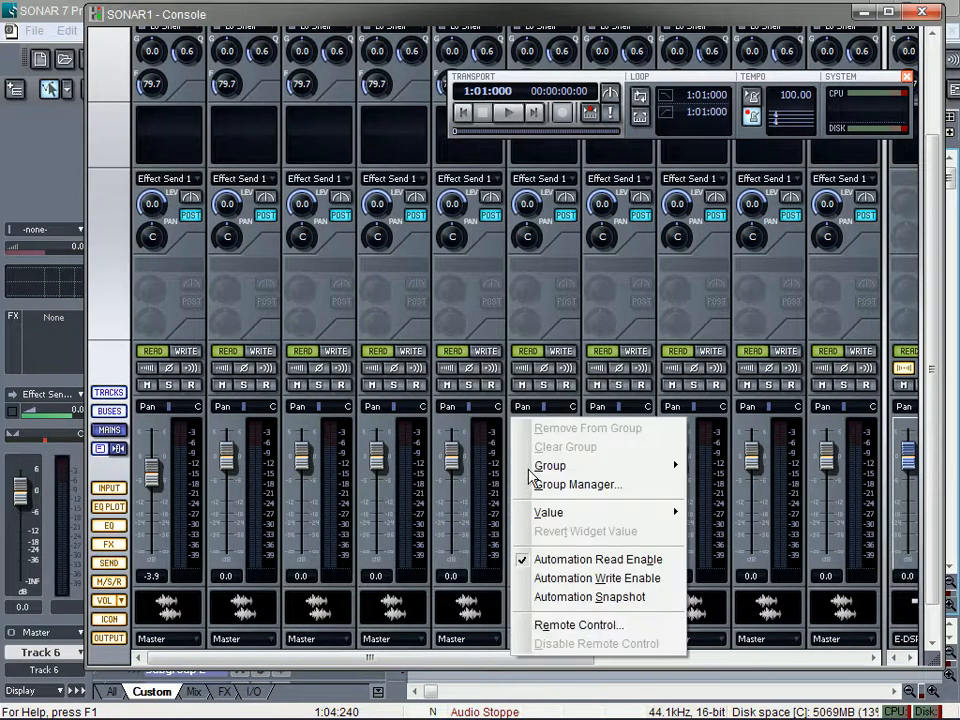
pyautogui.click(568, 625)
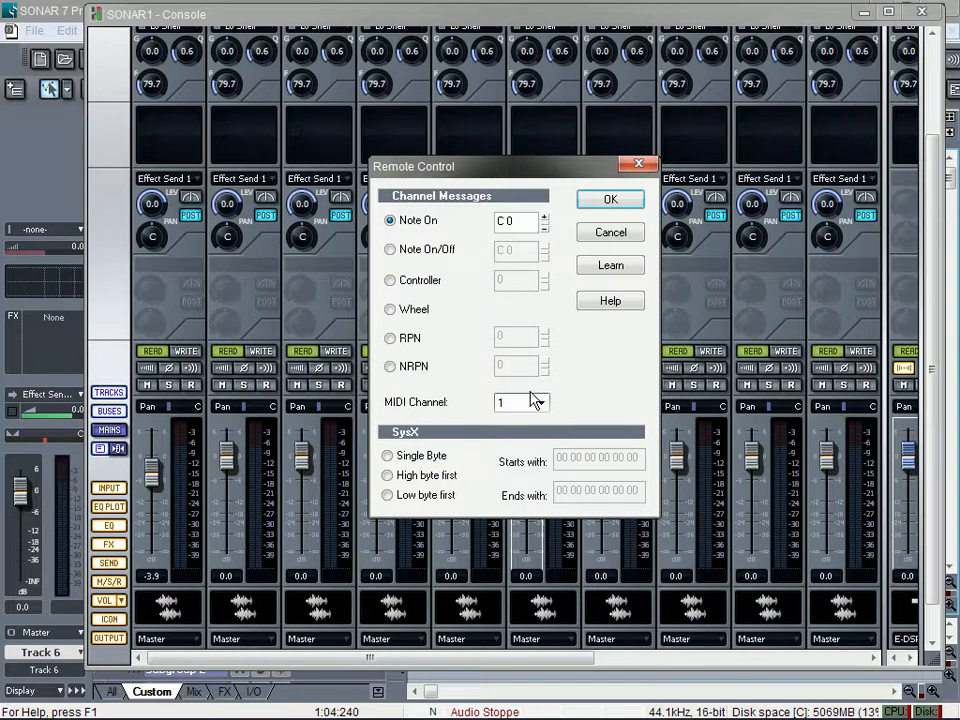
pyautogui.click(610, 201)
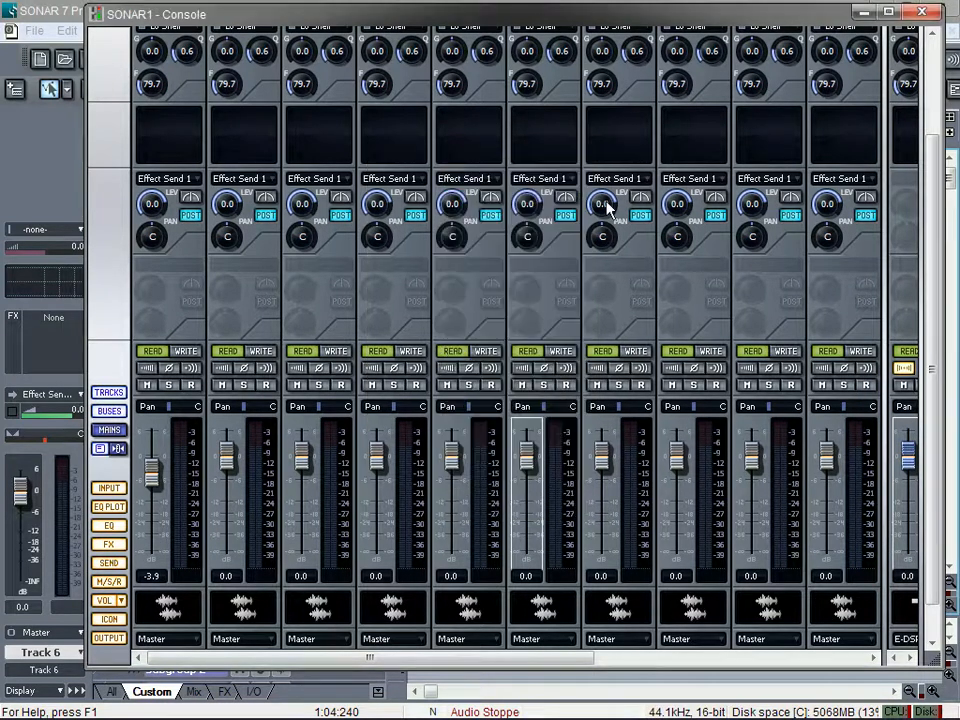
pyautogui.rightClick(512, 478)
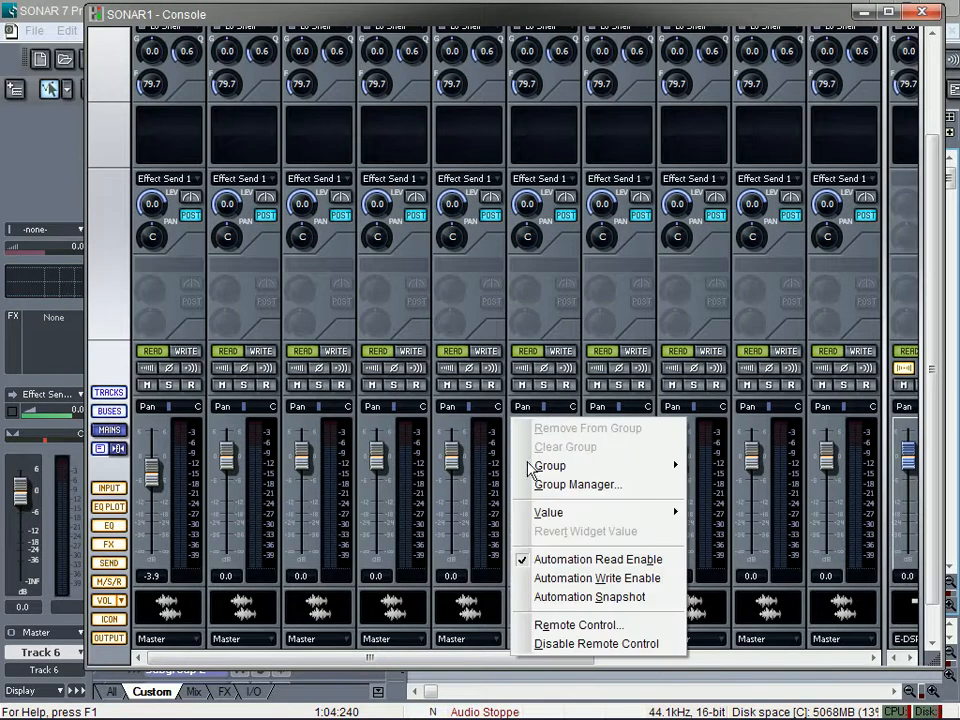
pyautogui.click(587, 643)
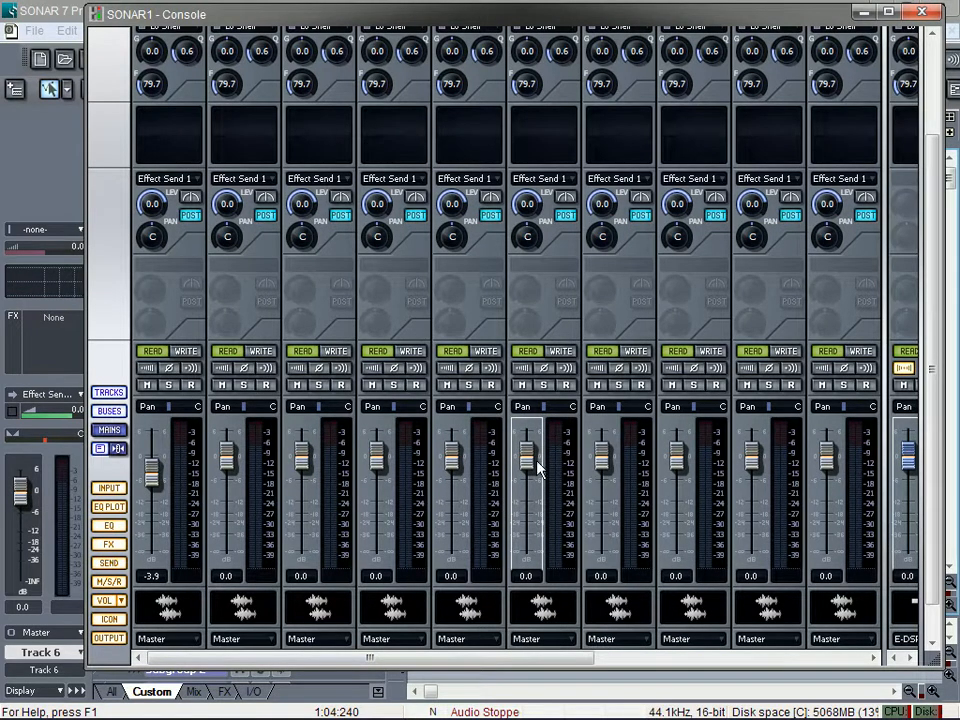
pyautogui.rightClick(514, 467)
pyautogui.click(585, 623)
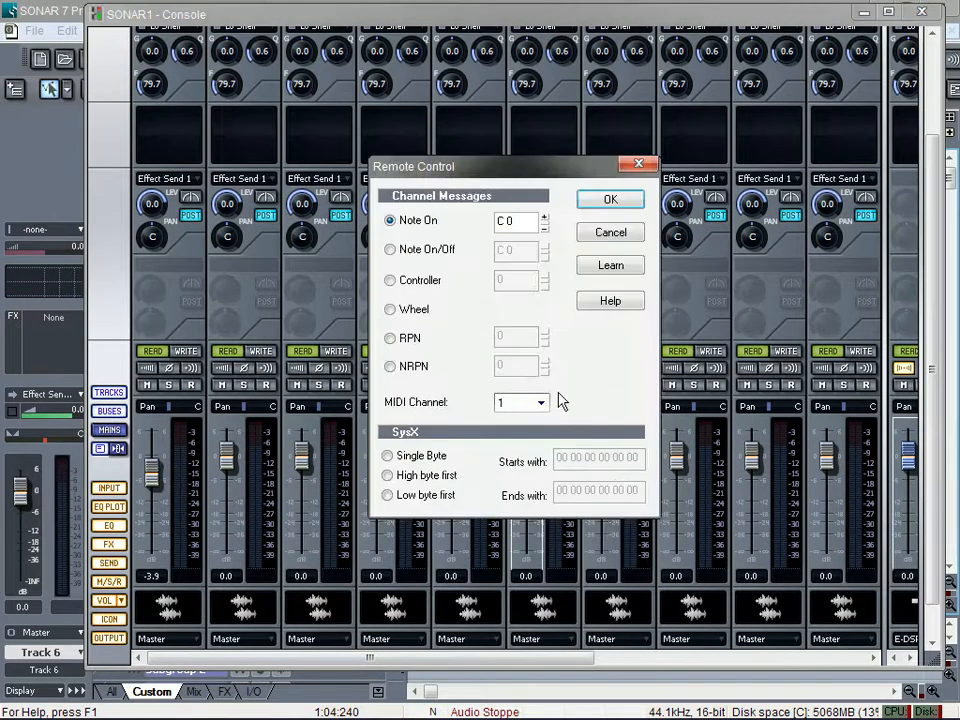
pyautogui.click(602, 201)
pyautogui.moveTo(528, 463)
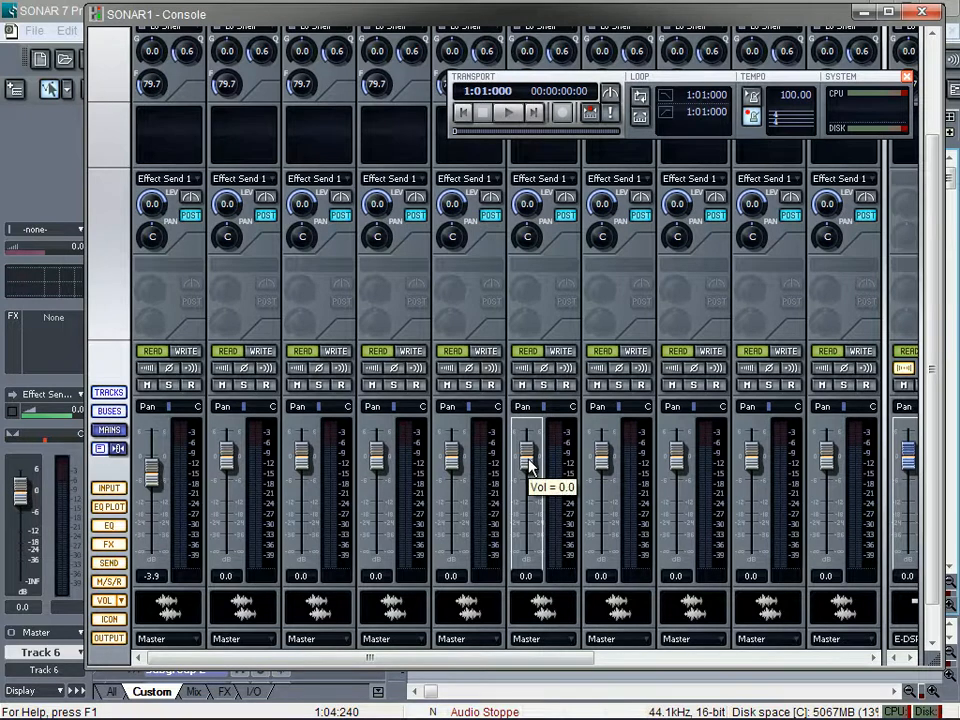
pyautogui.rightClick(530, 466)
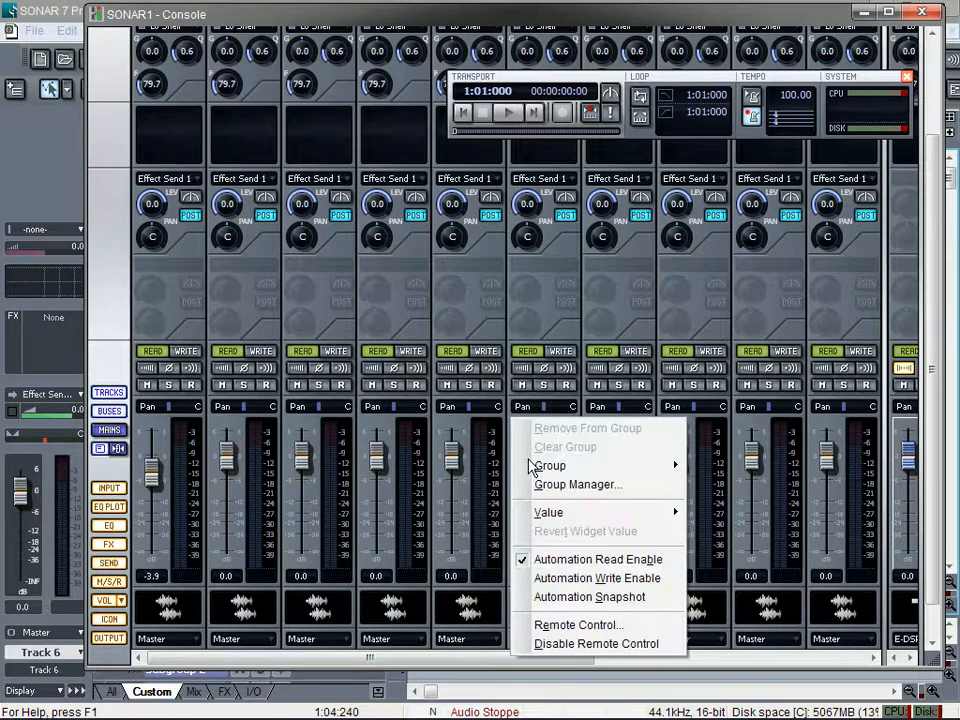
pyautogui.click(592, 643)
# Assign track 6's volume fader to its hardware controller with Remote Control Learn.
pyautogui.rightClick(529, 476)
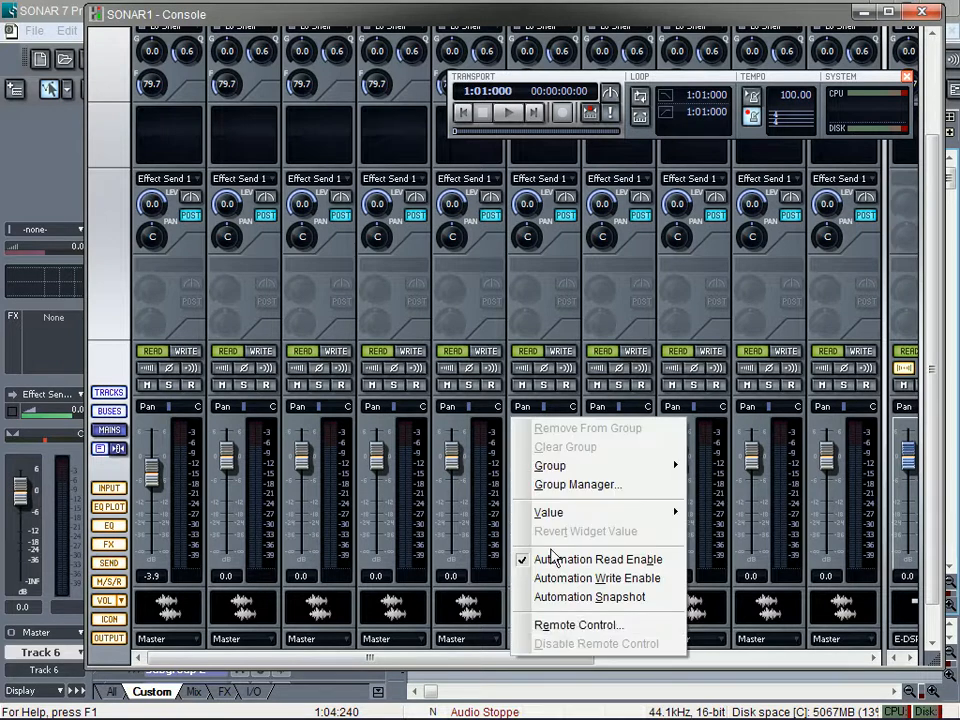
pyautogui.click(574, 626)
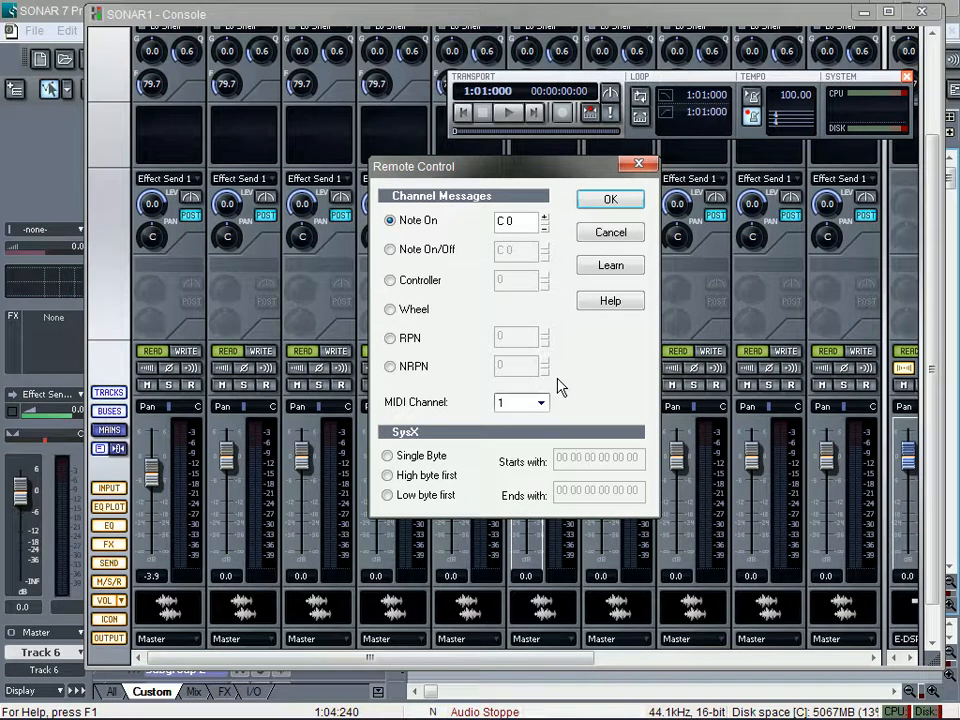
pyautogui.click(619, 268)
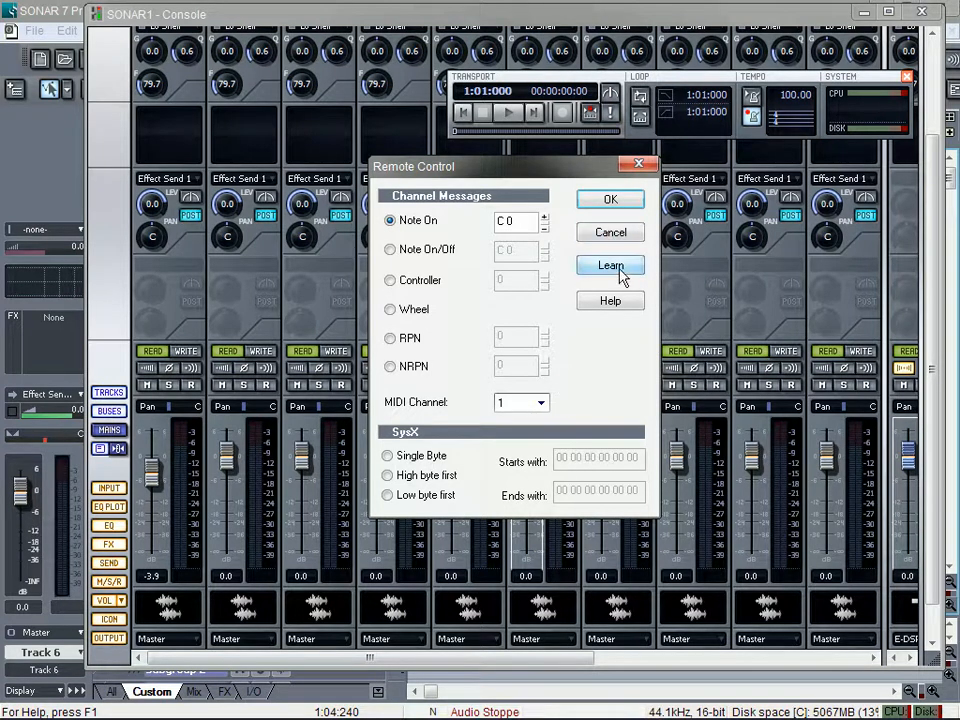
pyautogui.click(612, 200)
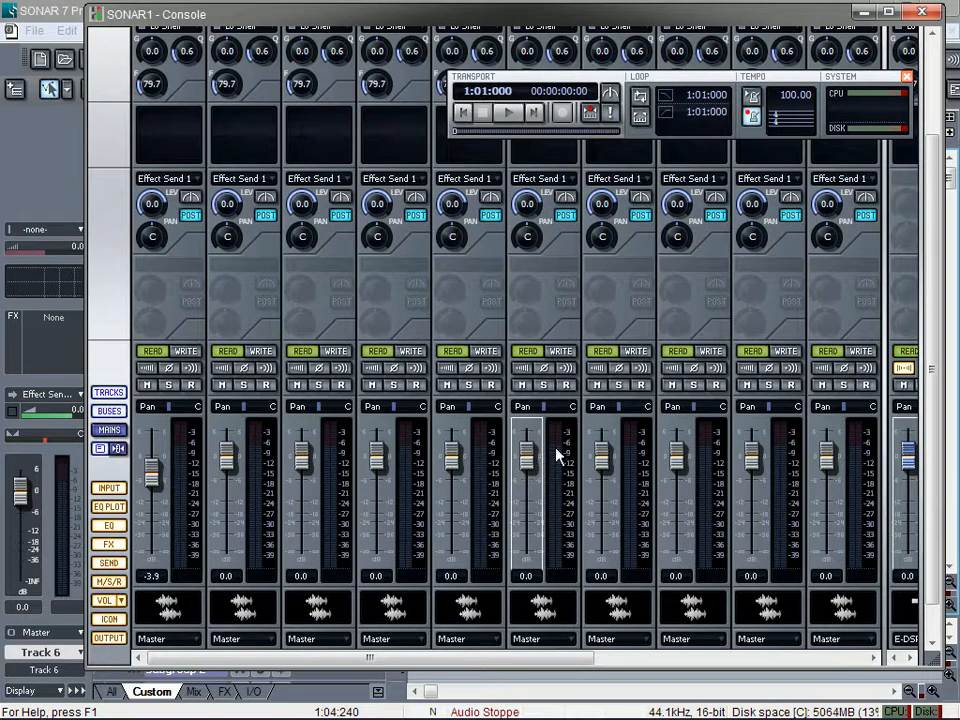
# Assign track 7's volume fader to MIDI controller 27 on channel 7 with Remote Control Learn.
pyautogui.rightClick(605, 457)
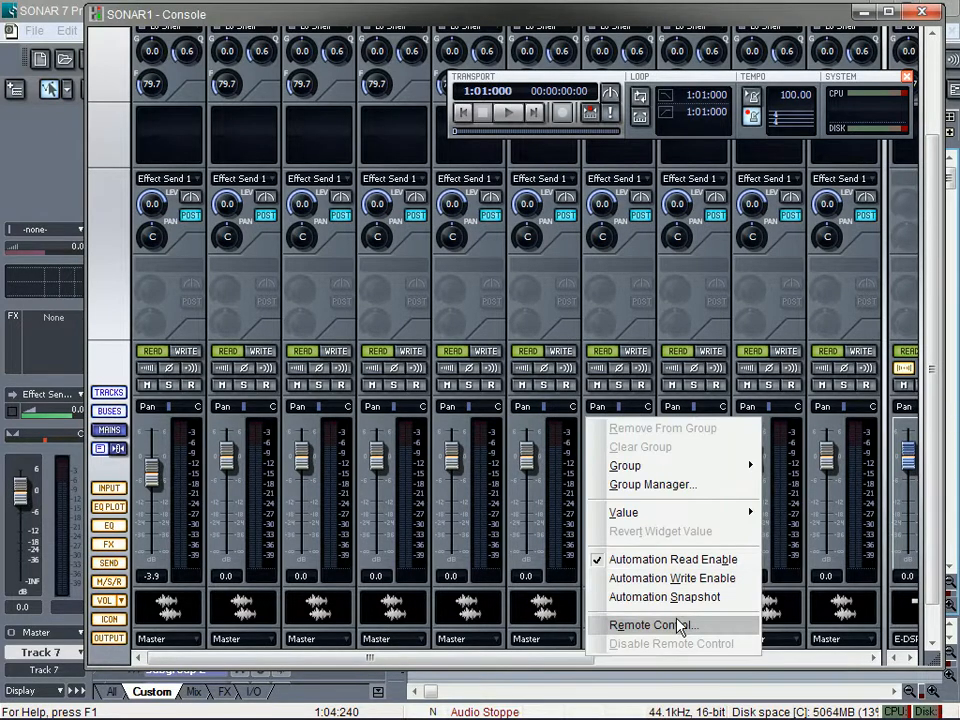
pyautogui.click(626, 624)
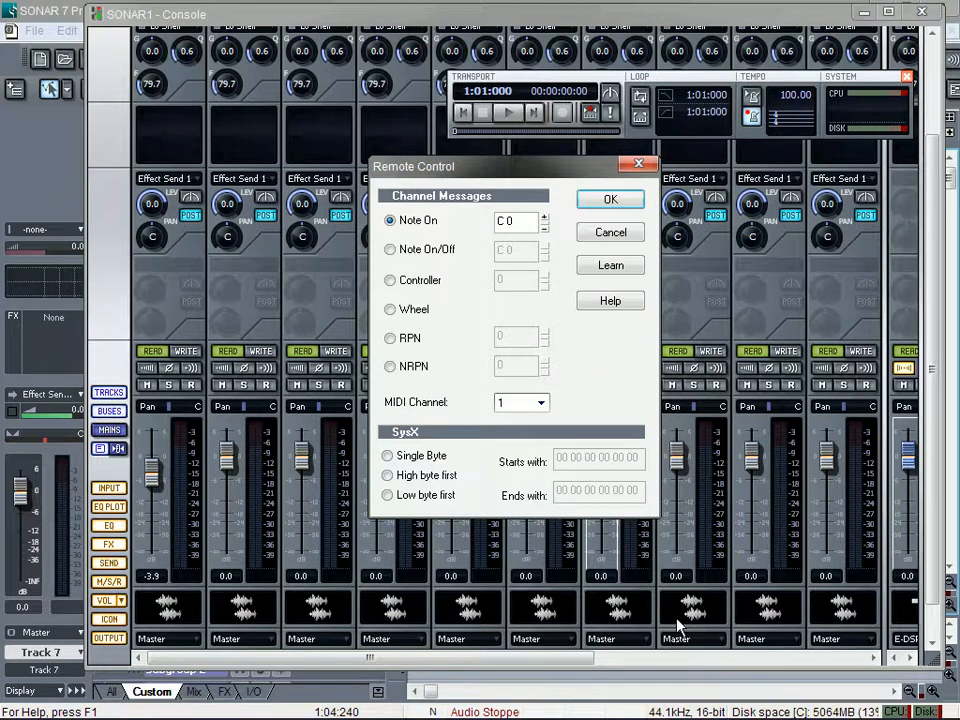
pyautogui.click(611, 265)
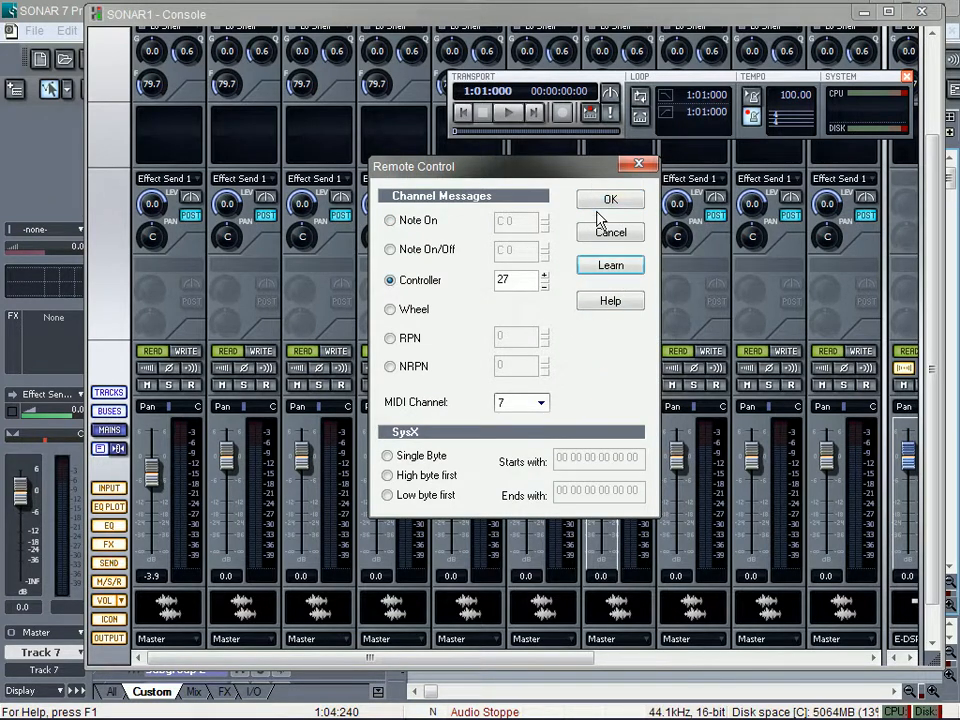
pyautogui.click(606, 203)
# Assign track 8's volume fader to MIDI controller 28 on channel 8 with Remote Control Learn.
pyautogui.rightClick(663, 421)
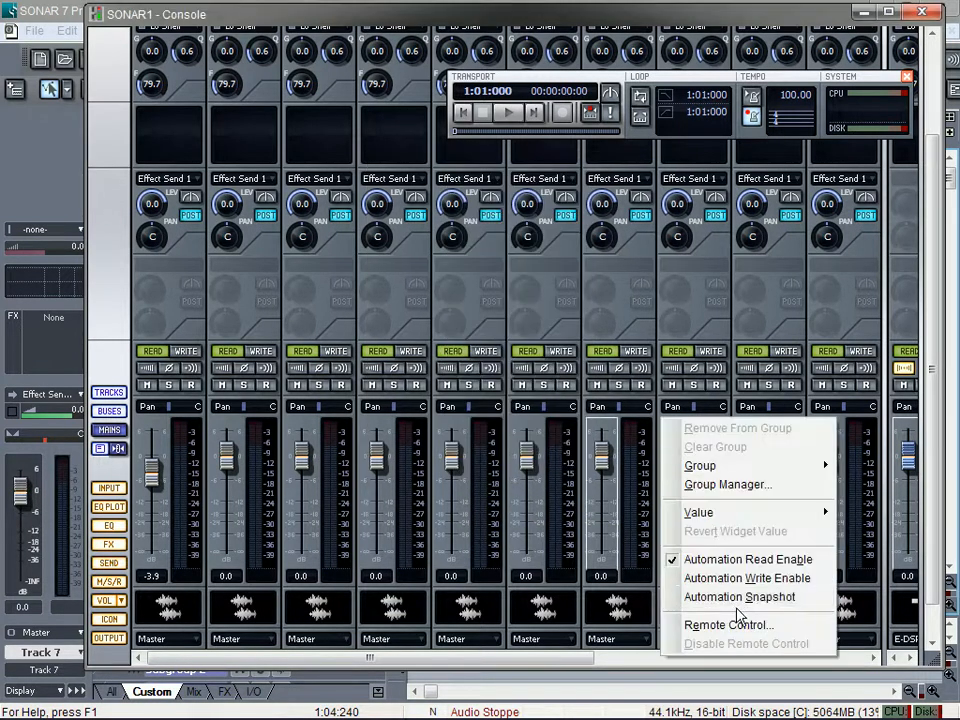
pyautogui.click(737, 625)
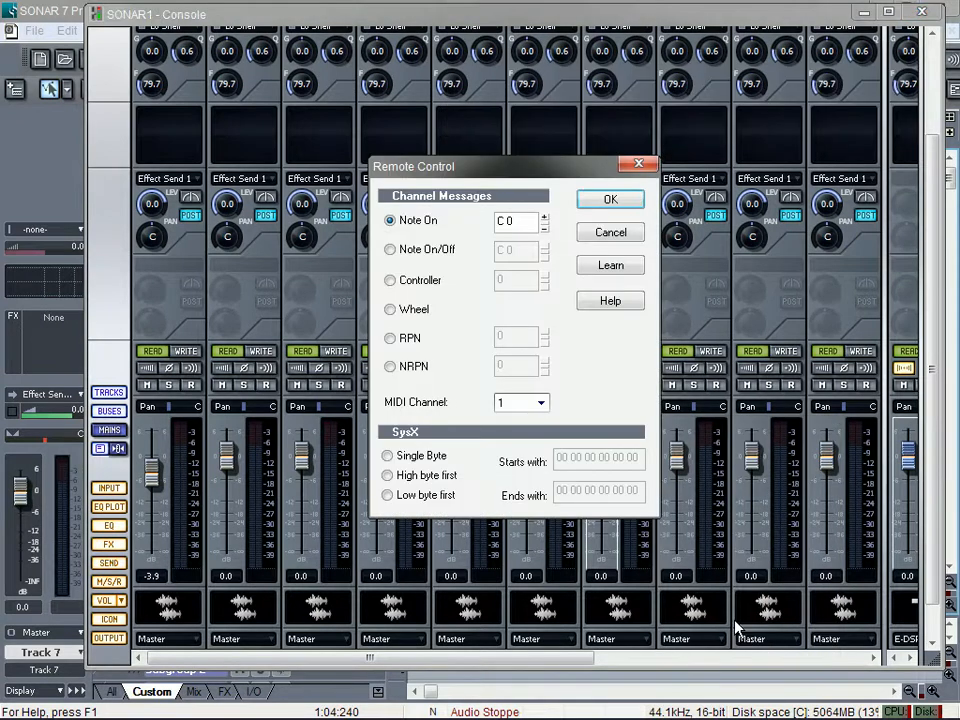
pyautogui.click(611, 265)
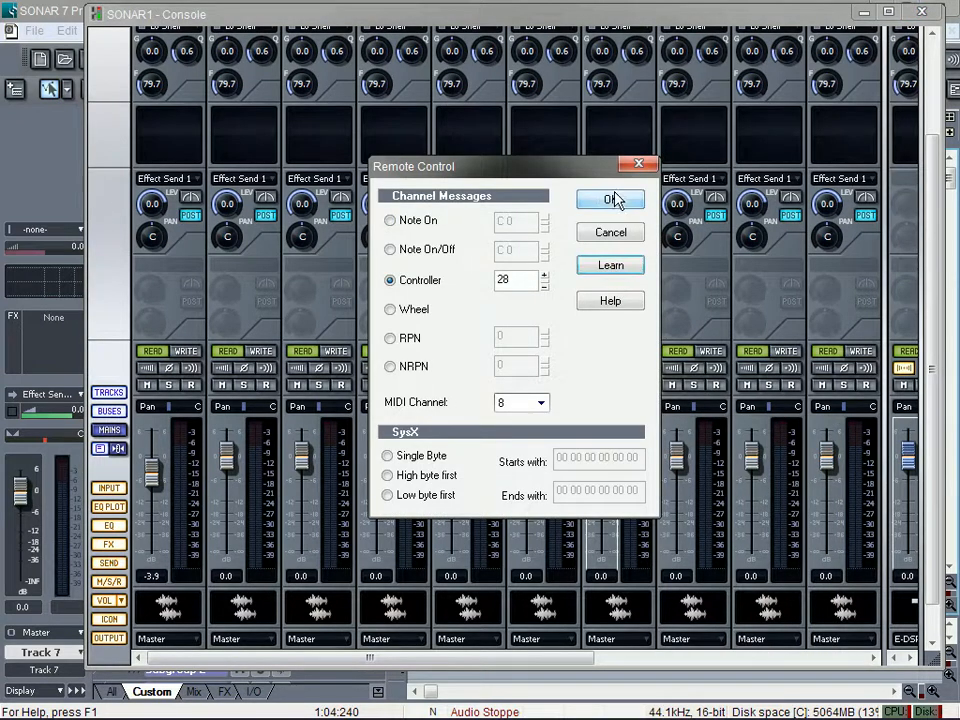
pyautogui.click(607, 201)
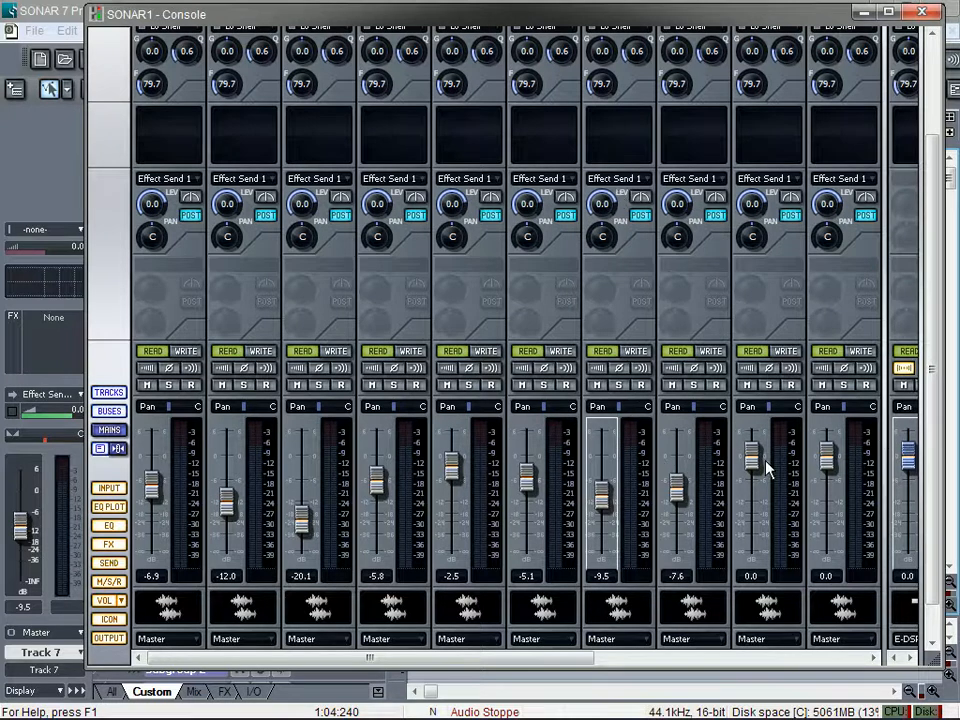
# Select track 1 and view the Remote Control settings of its mute button, closing them without making an assignment.
pyautogui.moveTo(684, 484)
pyautogui.click(152, 487)
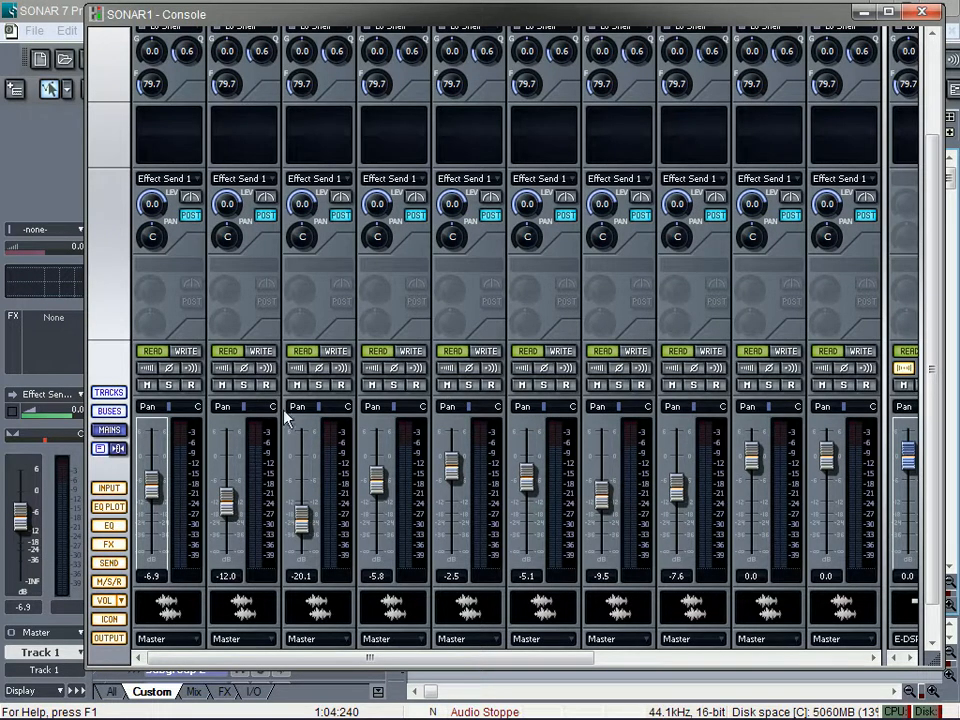
pyautogui.rightClick(148, 389)
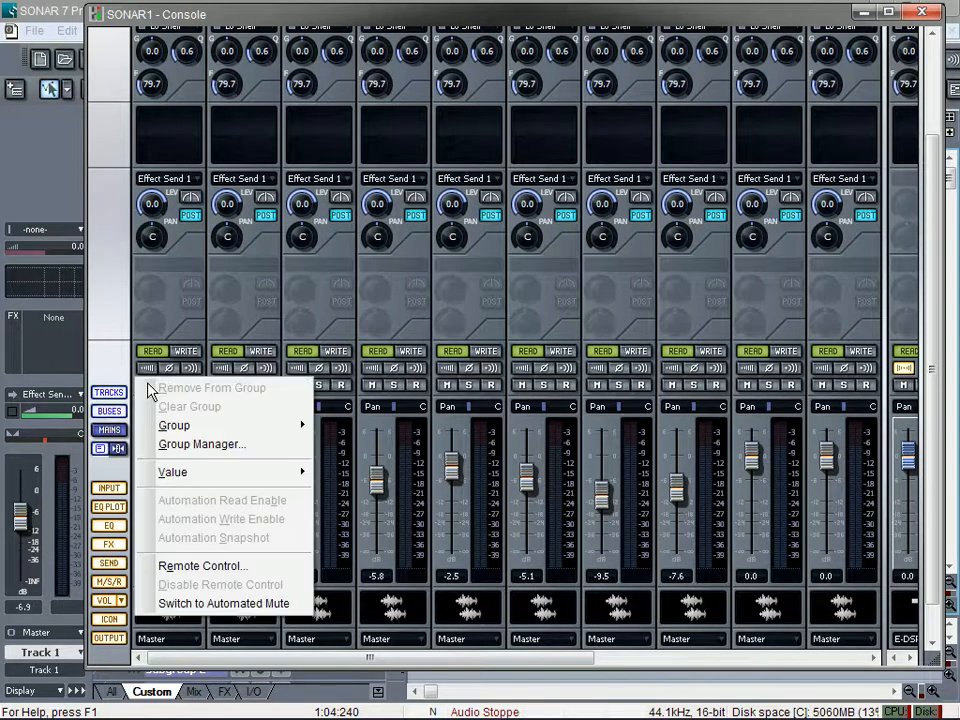
pyautogui.click(207, 565)
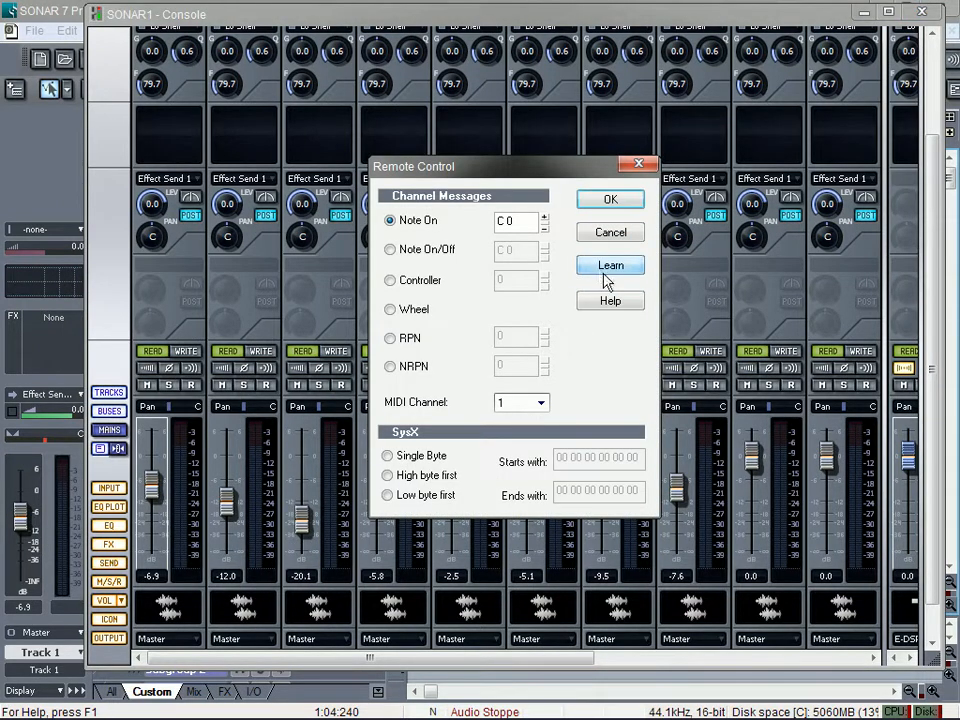
pyautogui.click(610, 232)
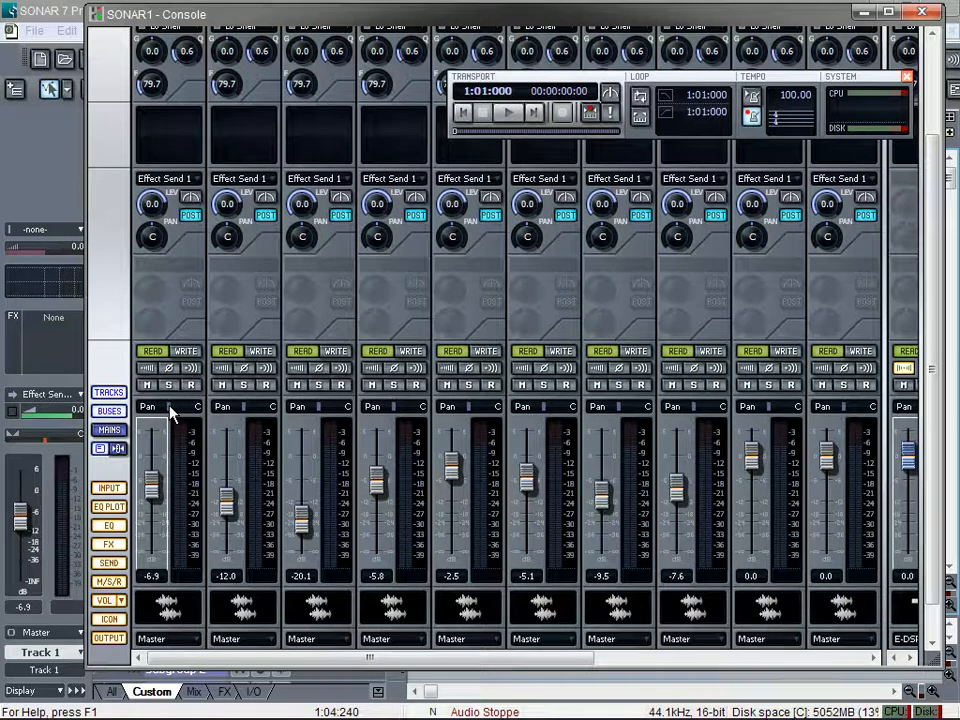
pyautogui.moveTo(400, 712)
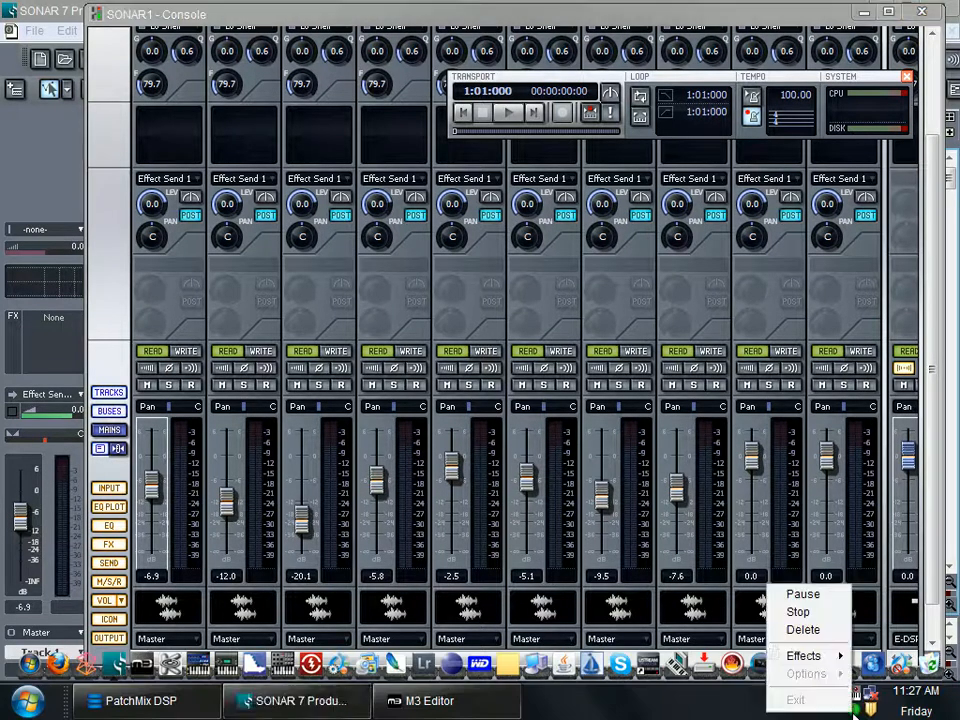